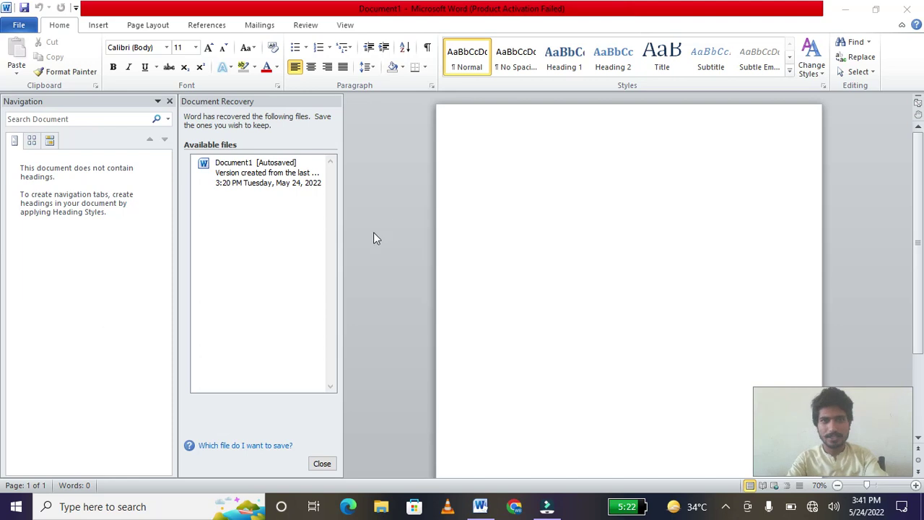
Type 'Government college university Faisalabad' on the first line, fixing typos along the way.
{"action": "left_click", "coordinate": [505, 165]}
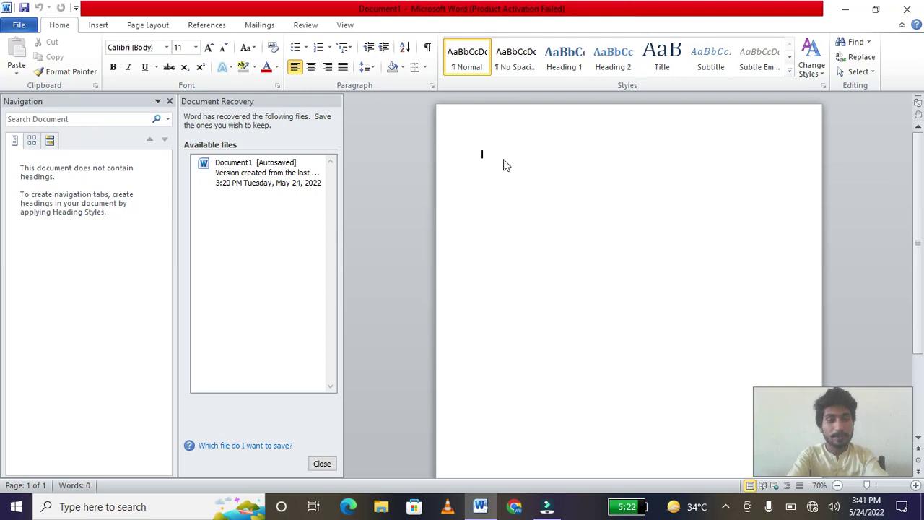
{"action": "type", "text": "govt"}
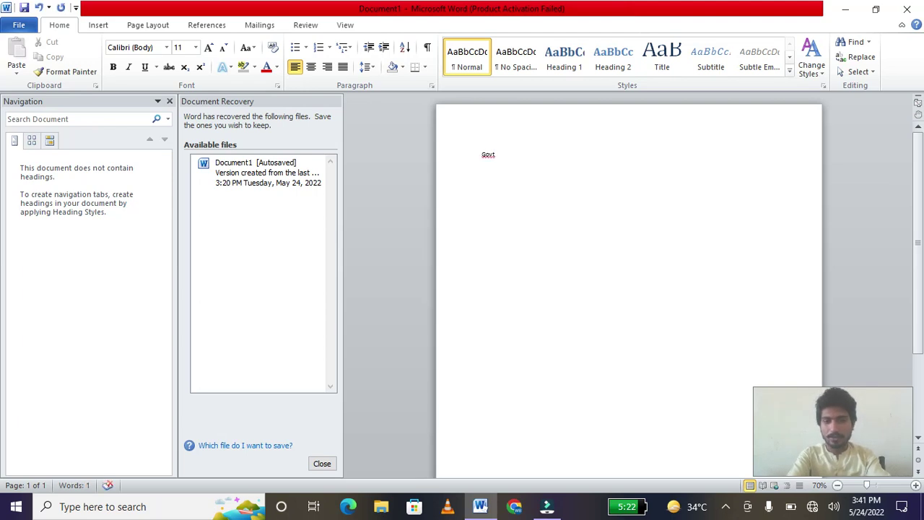
{"action": "key", "text": "ctrl+shift+Left"}
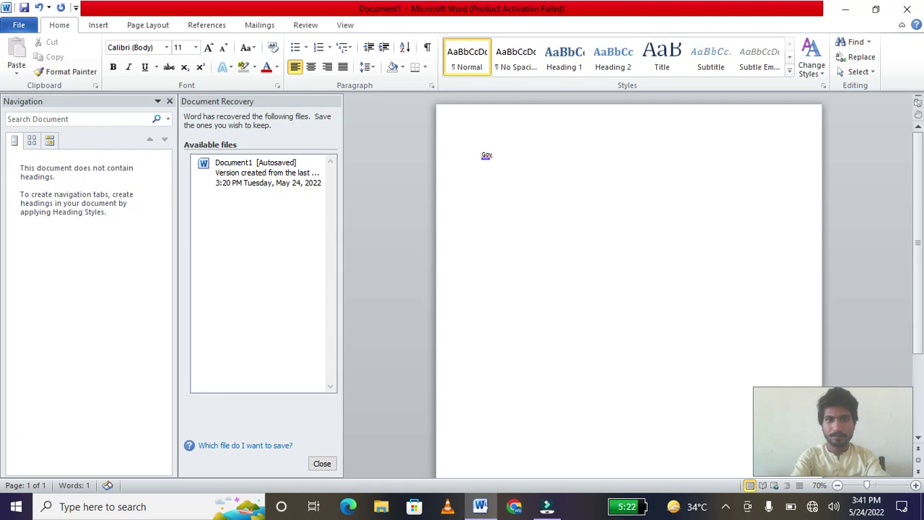
{"action": "type", "text": "ern"}
{"action": "key", "text": "BackSpace"}
{"action": "key", "text": "BackSpace"}
{"action": "type", "text": "ernm"}
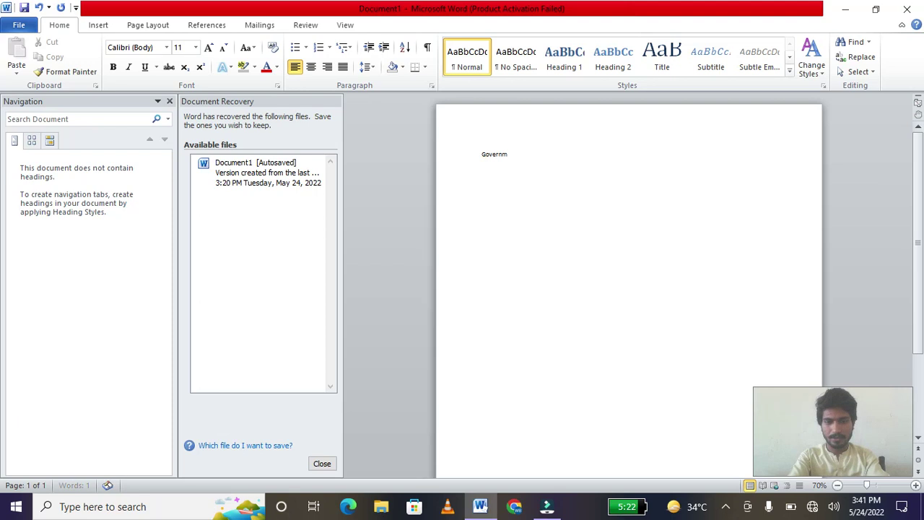
{"action": "type", "text": "t "}
{"action": "type", "text": "colleg e"}
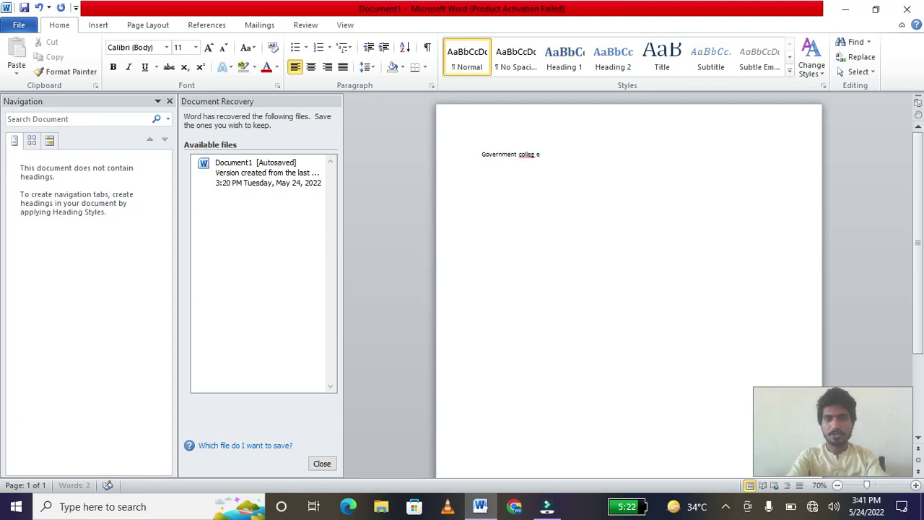
{"action": "key", "text": "BackSpace"}
{"action": "key", "text": "BackSpace"}
{"action": "type", "text": "e"}
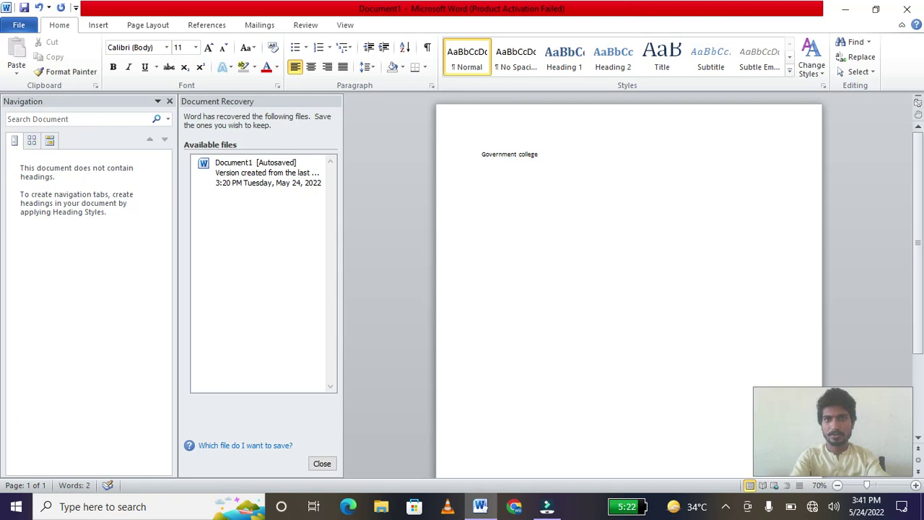
{"action": "type", "text": " uni"}
{"action": "type", "text": "versi"}
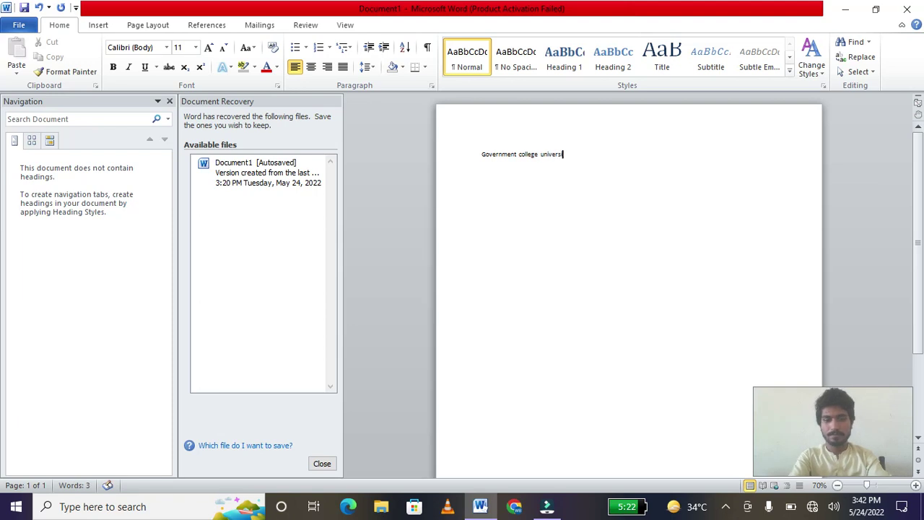
{"action": "type", "text": " faalabad"}
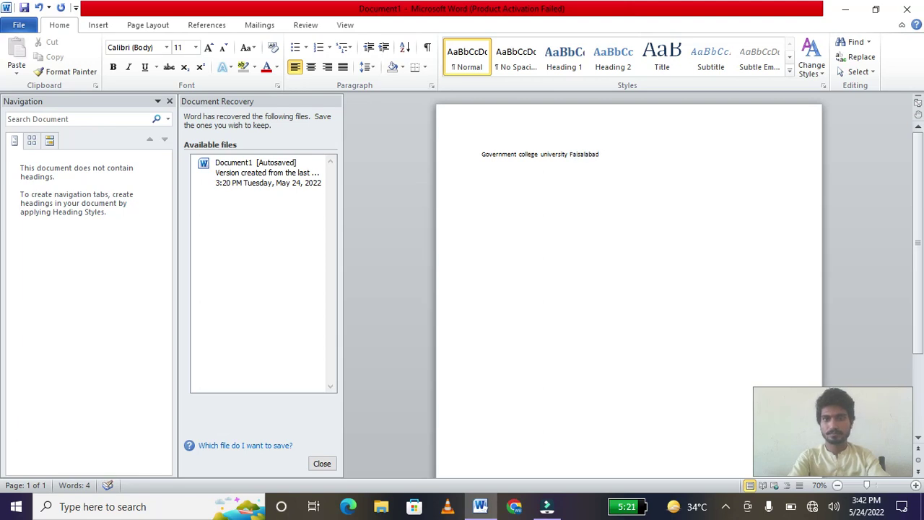
Enlarge the university name line to 22 pt and centre it.
{"action": "left_click_drag", "start_coordinate": [604, 153], "coordinate": [462, 148]}
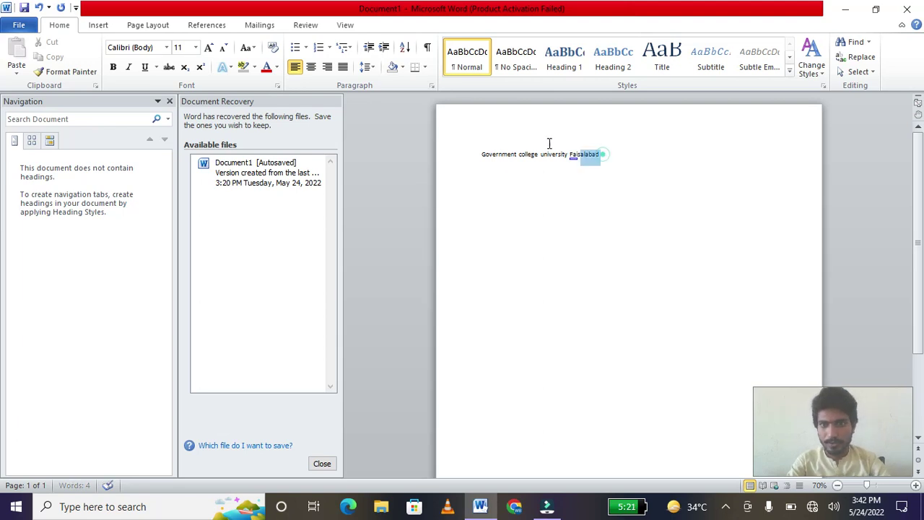
{"action": "double_click", "coordinate": [209, 47]}
{"action": "left_click", "coordinate": [212, 47]}
{"action": "left_click", "coordinate": [212, 47]}
{"action": "left_click", "coordinate": [212, 47]}
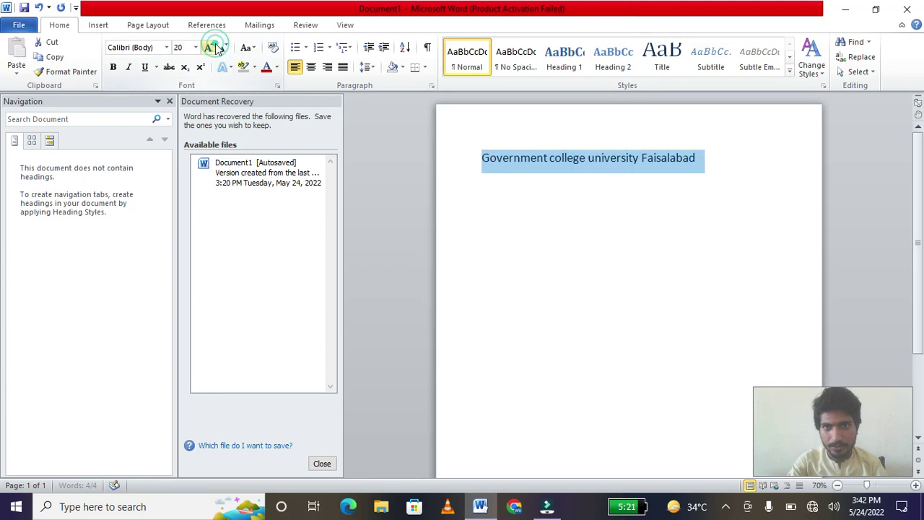
{"action": "left_click", "coordinate": [212, 47]}
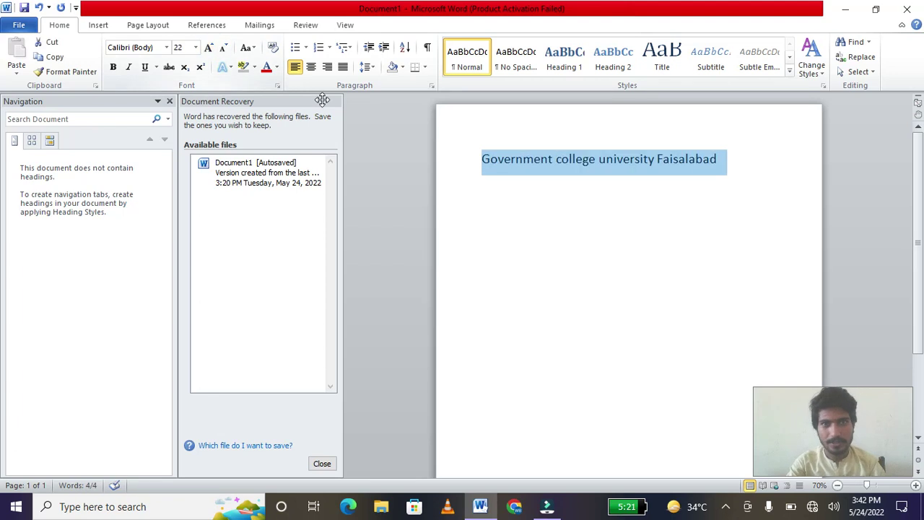
{"action": "left_click", "coordinate": [310, 67]}
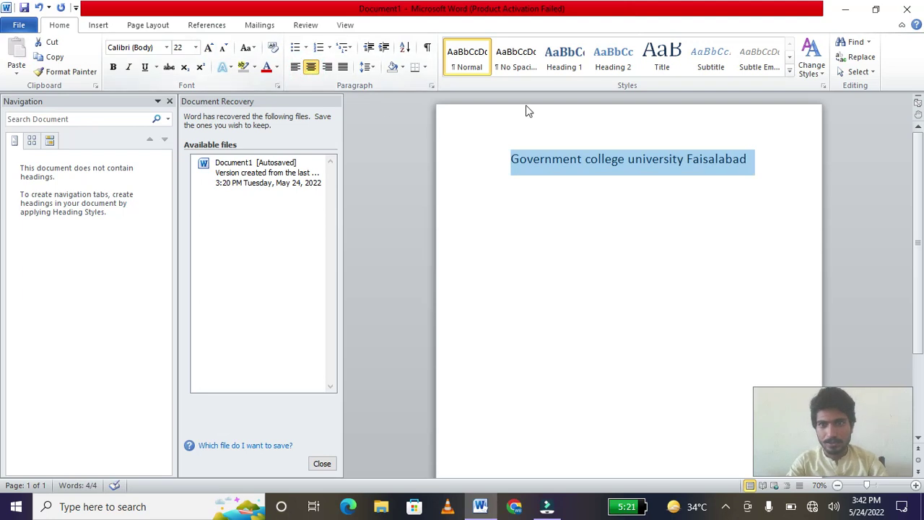
Capitalise 'College' and 'University' in the title and start a new line below.
{"action": "left_click", "coordinate": [631, 158]}
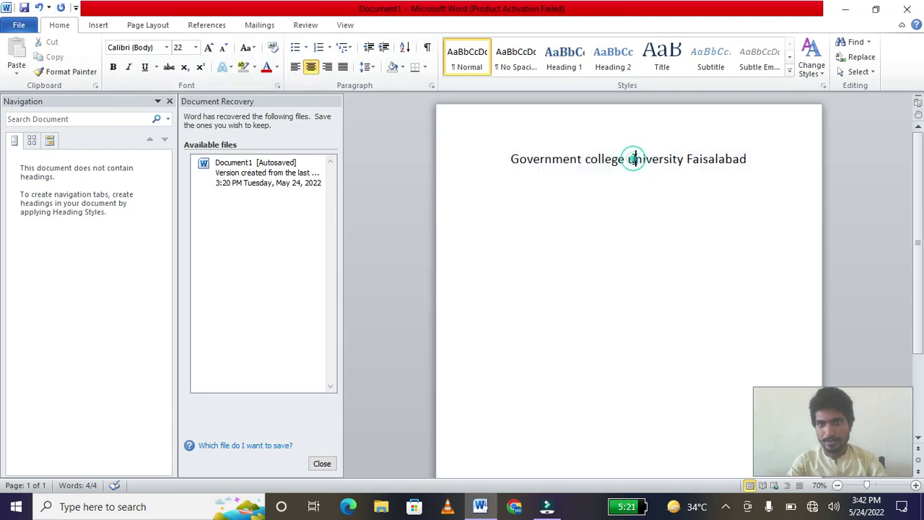
{"action": "key", "text": "BackSpace"}
{"action": "key", "text": "Tab"}
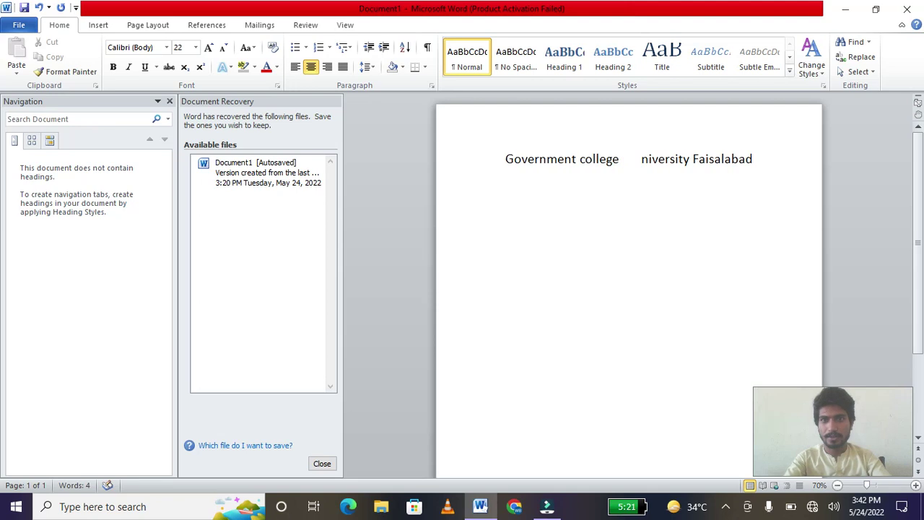
{"action": "key", "text": "BackSpace"}
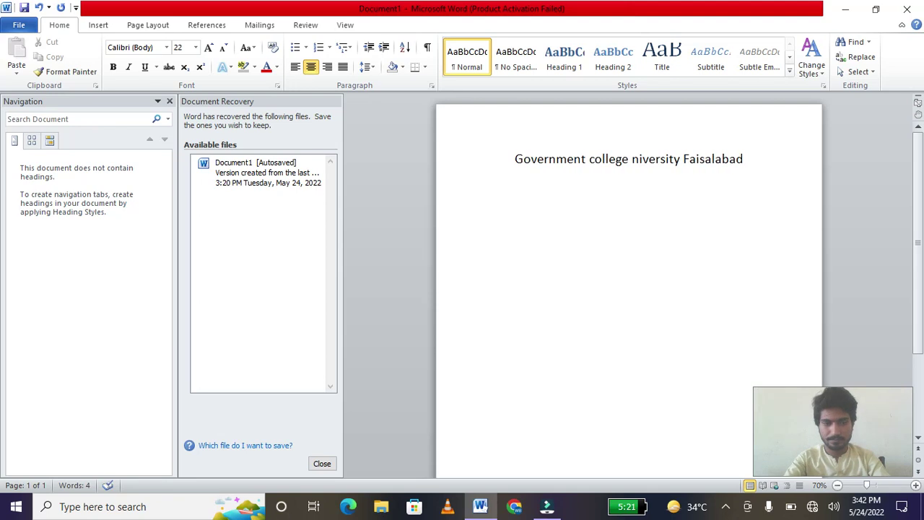
{"action": "type", "text": "U"}
{"action": "key", "text": "Left"}
{"action": "key", "text": "Left"}
{"action": "key", "text": "Left"}
{"action": "key", "text": "Left"}
{"action": "key", "text": "Left"}
{"action": "key", "text": "Left"}
{"action": "key", "text": "Left"}
{"action": "key", "text": "Left"}
{"action": "key", "text": "BackSpace"}
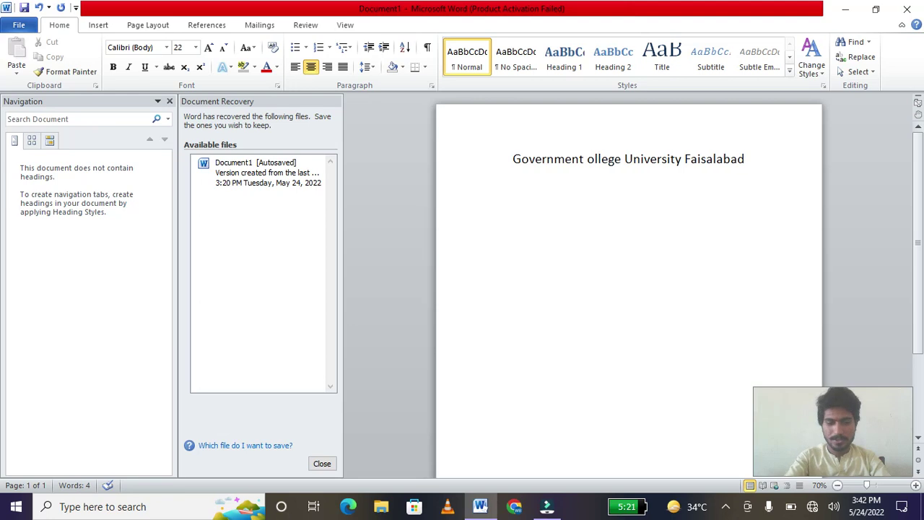
{"action": "type", "text": "C"}
{"action": "key", "text": "Right"}
{"action": "key", "text": "Right"}
{"action": "key", "text": "Right"}
{"action": "key", "text": "Right"}
{"action": "key", "text": "Right"}
{"action": "key", "text": "Right"}
{"action": "key", "text": "Right"}
{"action": "key", "text": "Right"}
{"action": "key", "text": "Right"}
{"action": "key", "text": "Right"}
{"action": "key", "text": "Right"}
{"action": "key", "text": "Right"}
{"action": "key", "text": "Right"}
{"action": "key", "text": "Right"}
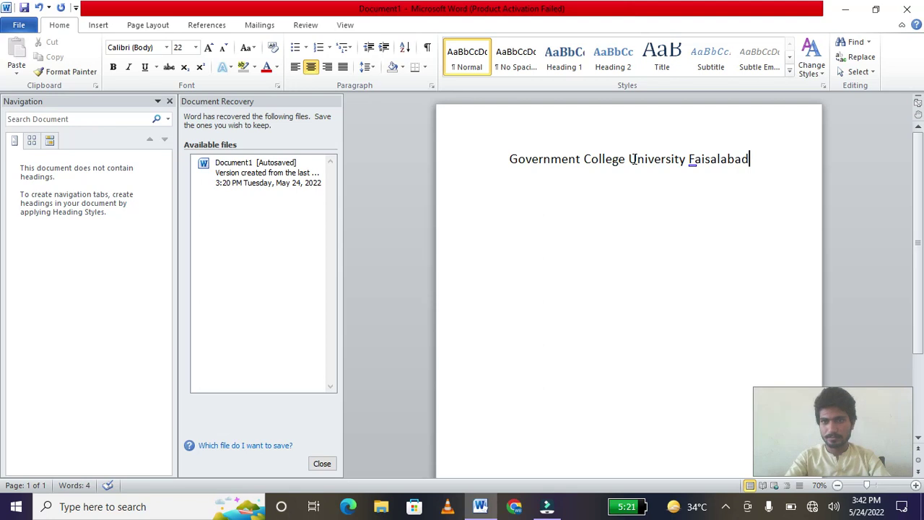
{"action": "key", "text": "Return"}
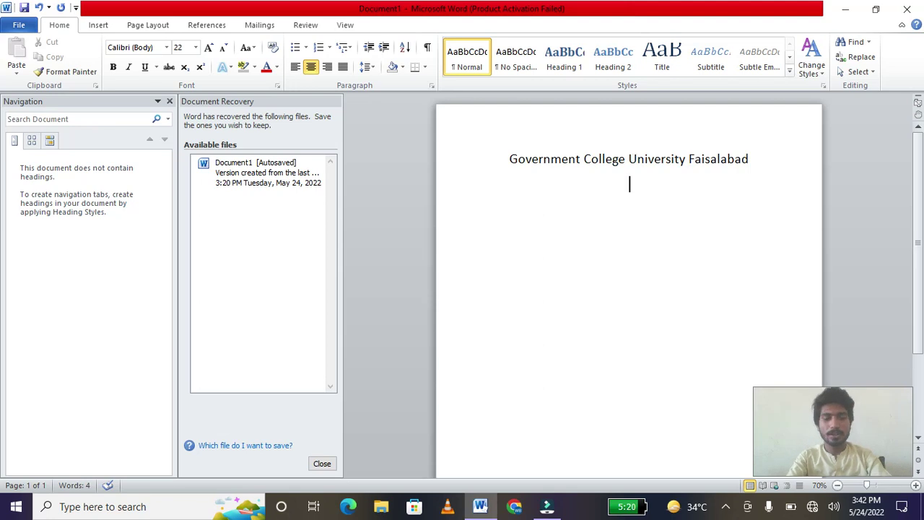
Type 'Controller and Examiner' on the second line and underline it.
{"action": "type", "text": "contr"}
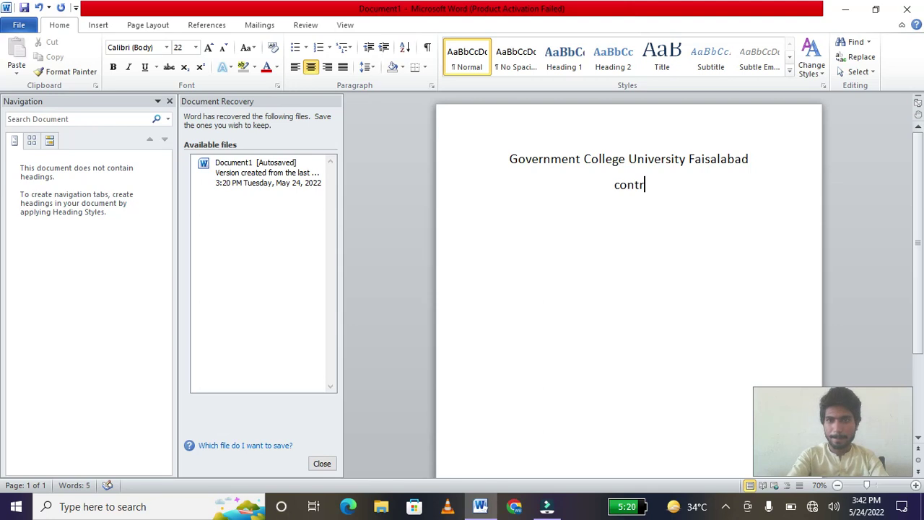
{"action": "type", "text": "oller and "}
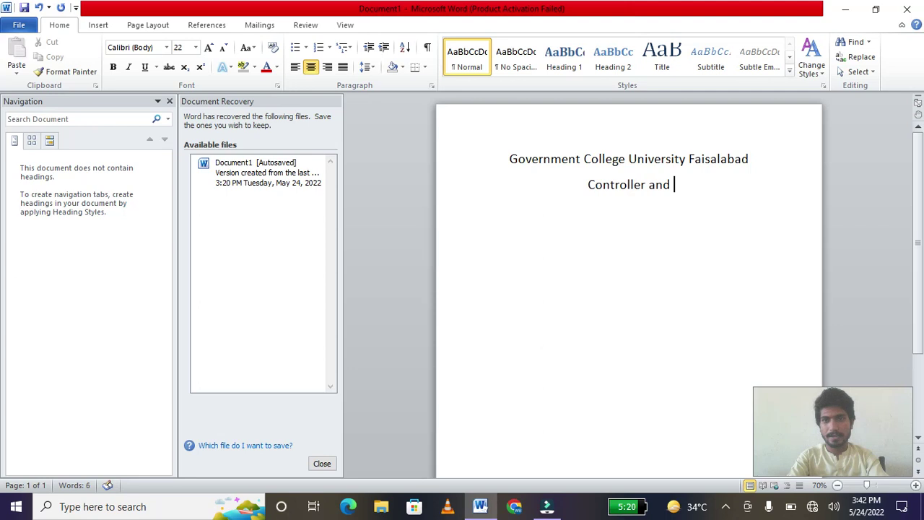
{"action": "type", "text": "E"}
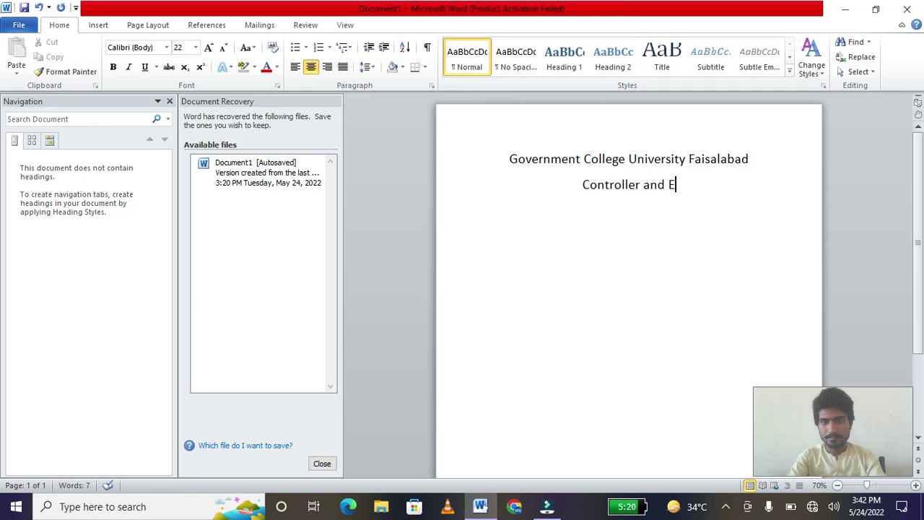
{"action": "type", "text": "xam"}
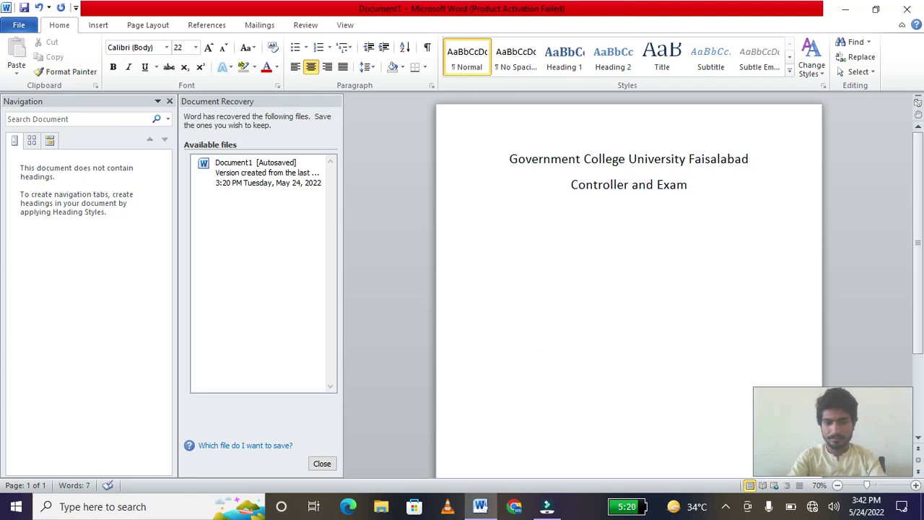
{"action": "type", "text": "iner"}
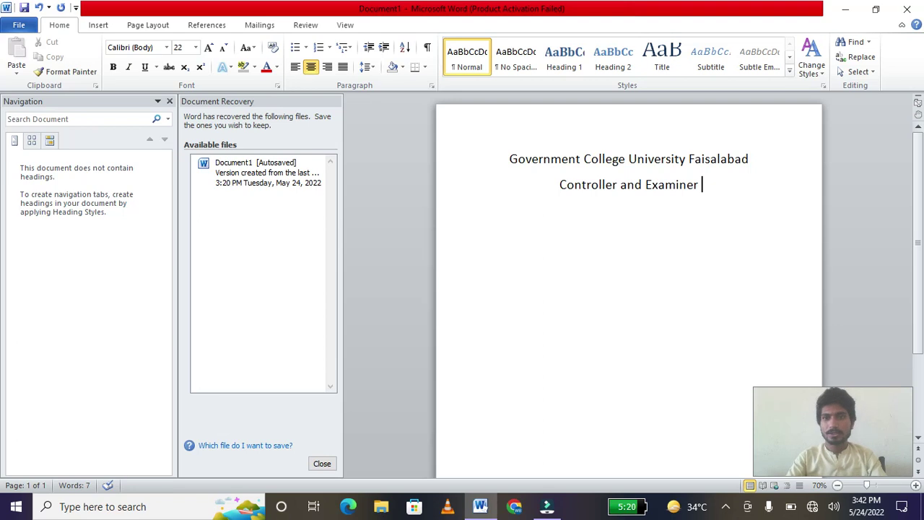
{"action": "left_click_drag", "start_coordinate": [697, 187], "coordinate": [532, 183]}
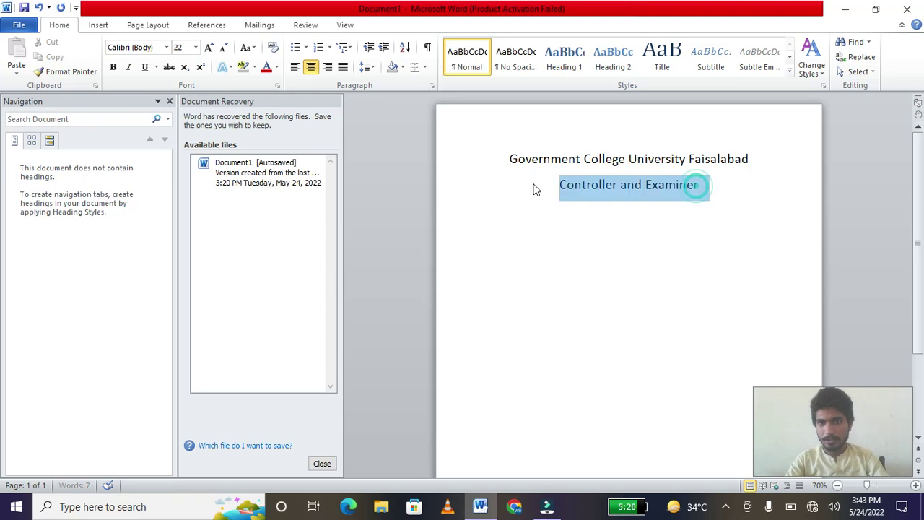
{"action": "left_click", "coordinate": [145, 68]}
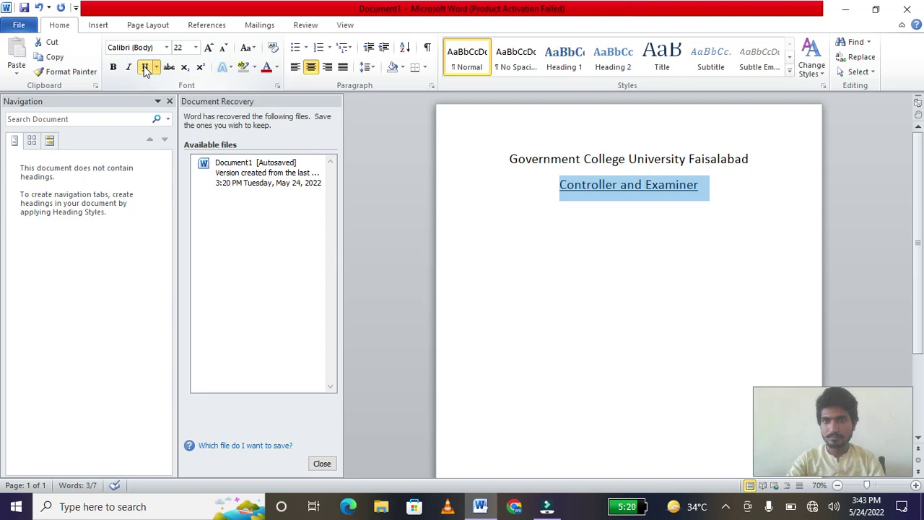
{"action": "left_click", "coordinate": [702, 184]}
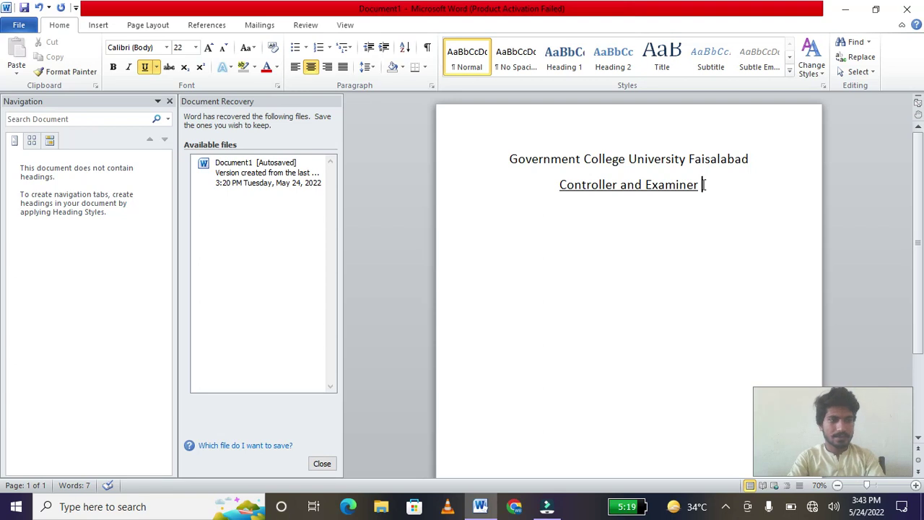
Add the underlined heading 'Statistical Analysis of result' and start a new line below.
{"action": "key", "text": "Return"}
{"action": "type", "text": "stat"}
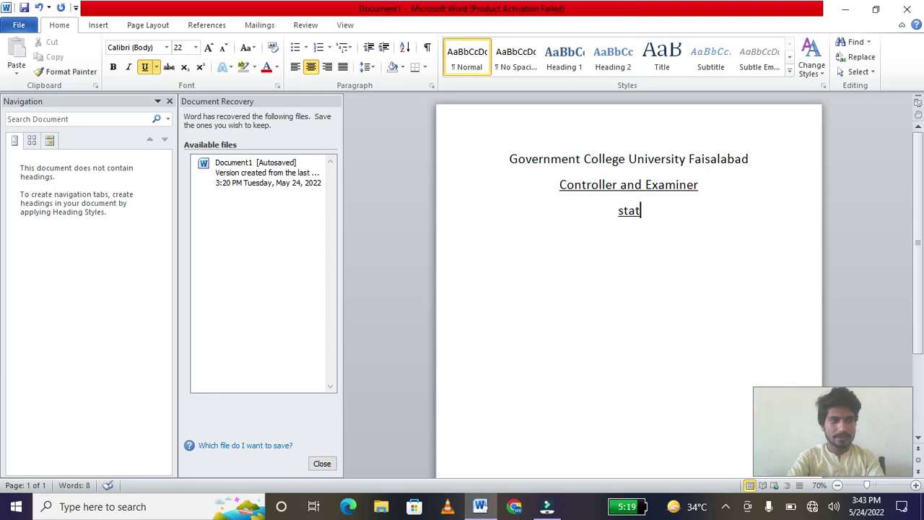
{"action": "type", "text": "i"}
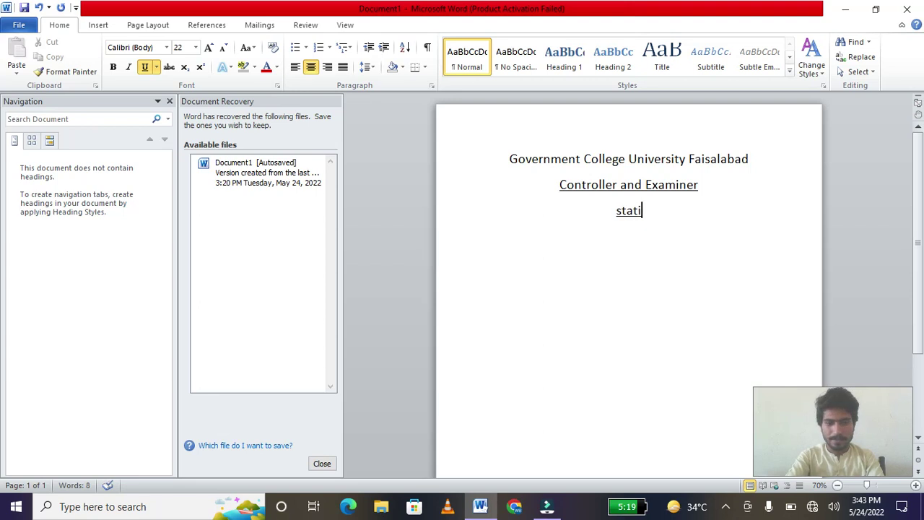
{"action": "type", "text": "sti"}
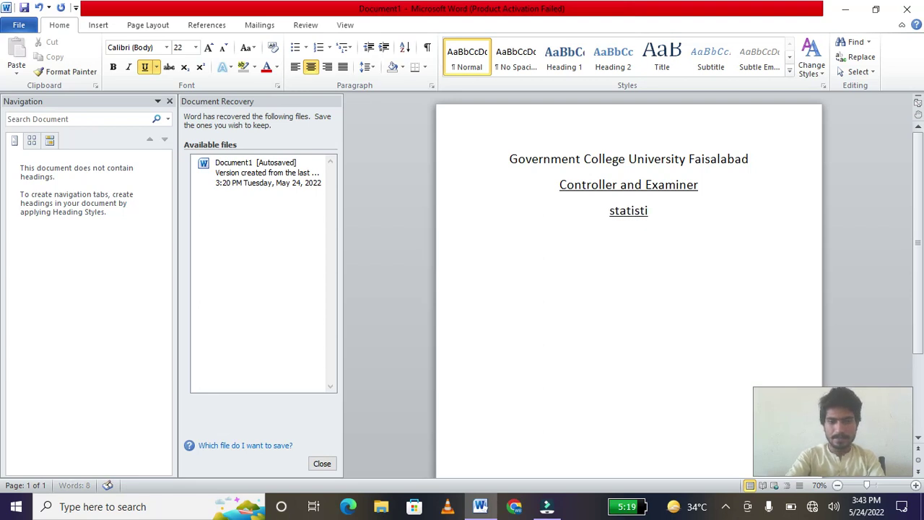
{"action": "type", "text": "cal "}
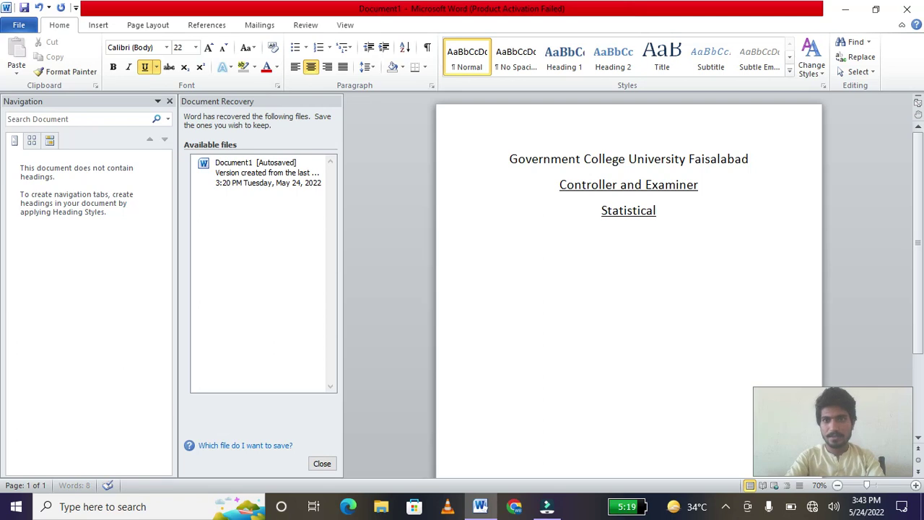
{"action": "type", "text": "am"}
{"action": "key", "text": "BackSpace"}
{"action": "key", "text": "BackSpace"}
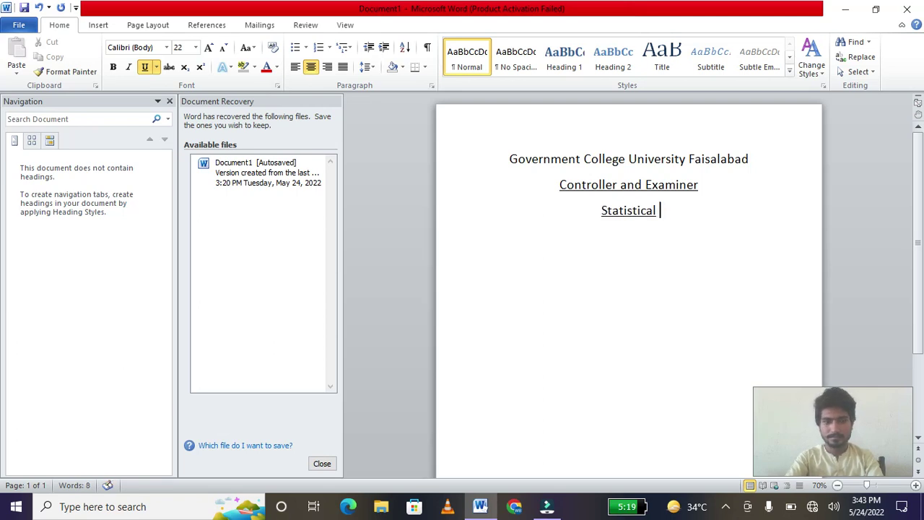
{"action": "type", "text": "Analysis "}
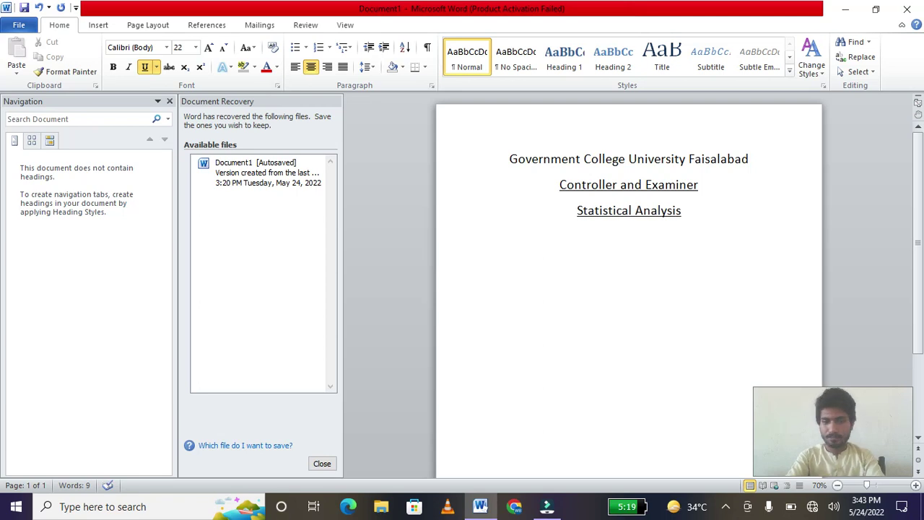
{"action": "type", "text": "of res"}
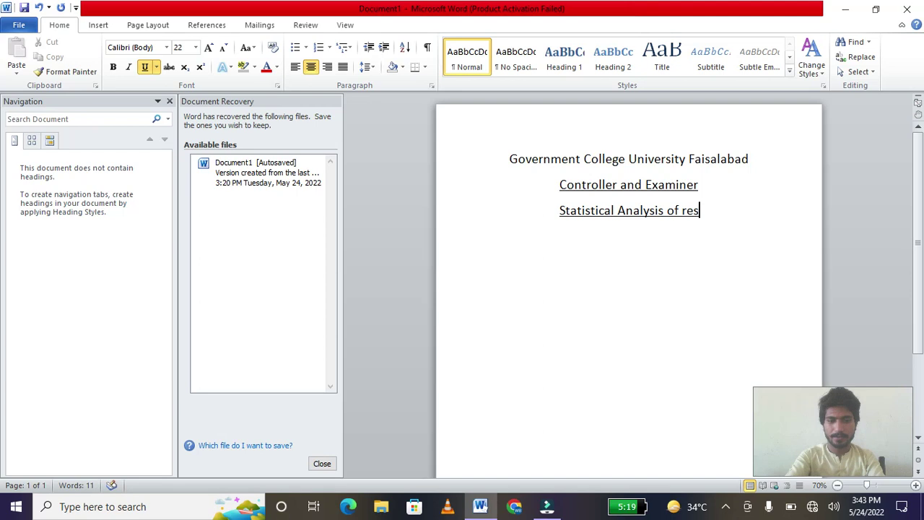
{"action": "type", "text": "ult"}
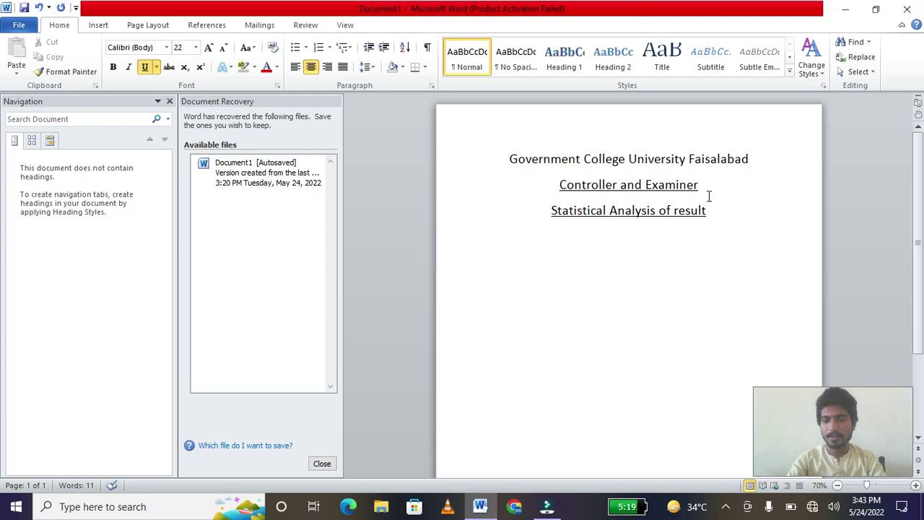
{"action": "key", "text": "Return"}
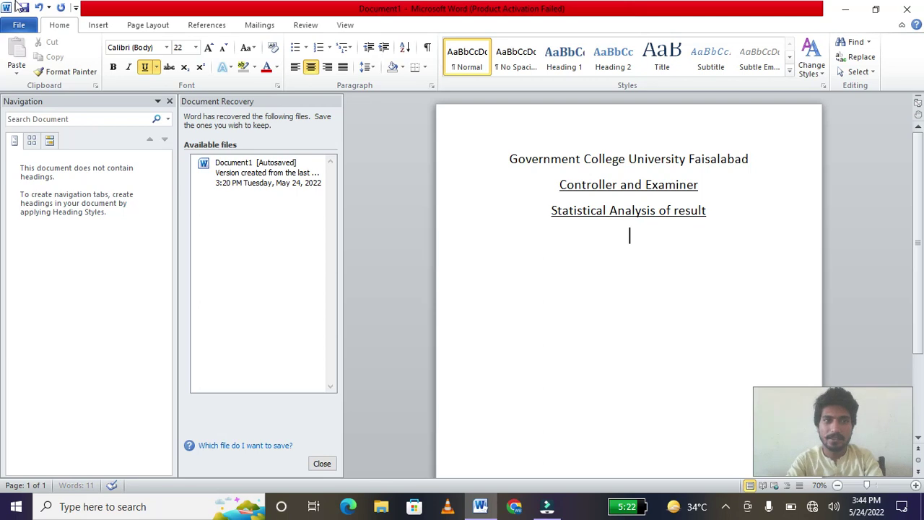
Turn off underline and type 'ADA/ADS 1ST ANNUAL EXAMINATION 2020' as the fourth line.
{"action": "left_click", "coordinate": [143, 68]}
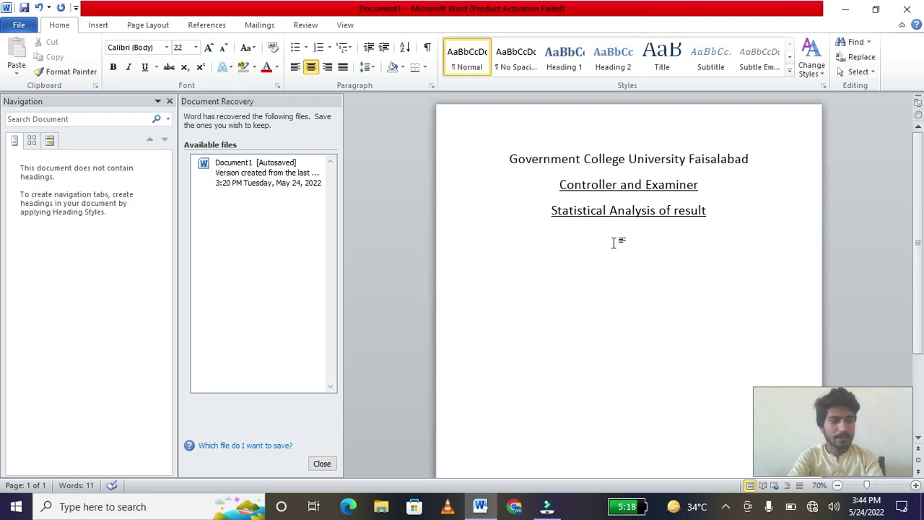
{"action": "type", "text": "a"}
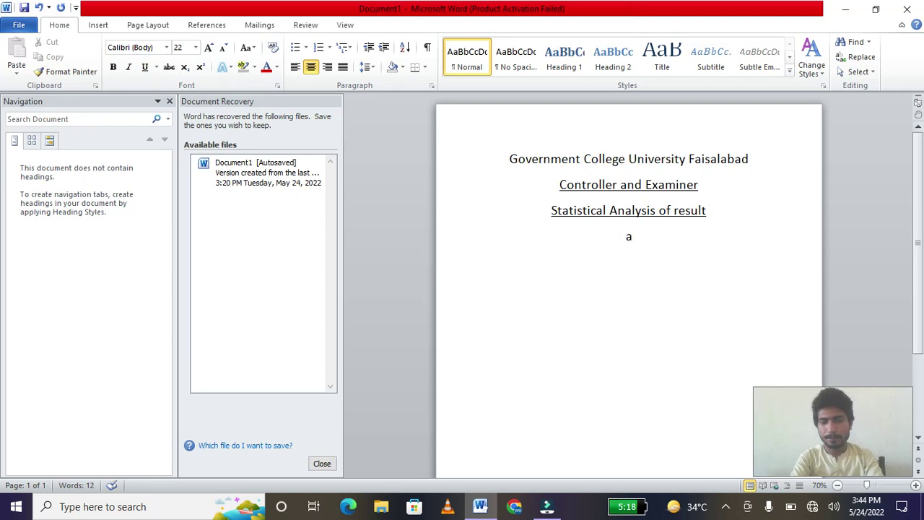
{"action": "type", "text": "ADA"}
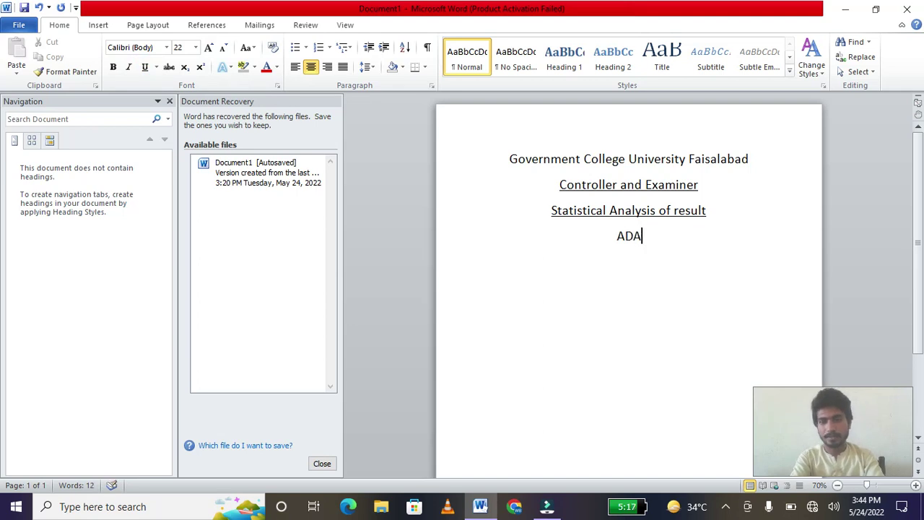
{"action": "type", "text": "/"}
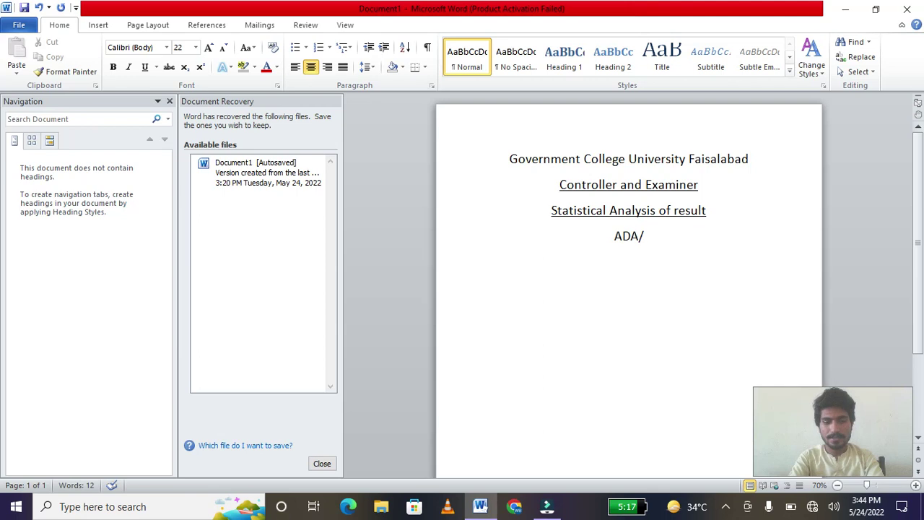
{"action": "type", "text": "ADS"}
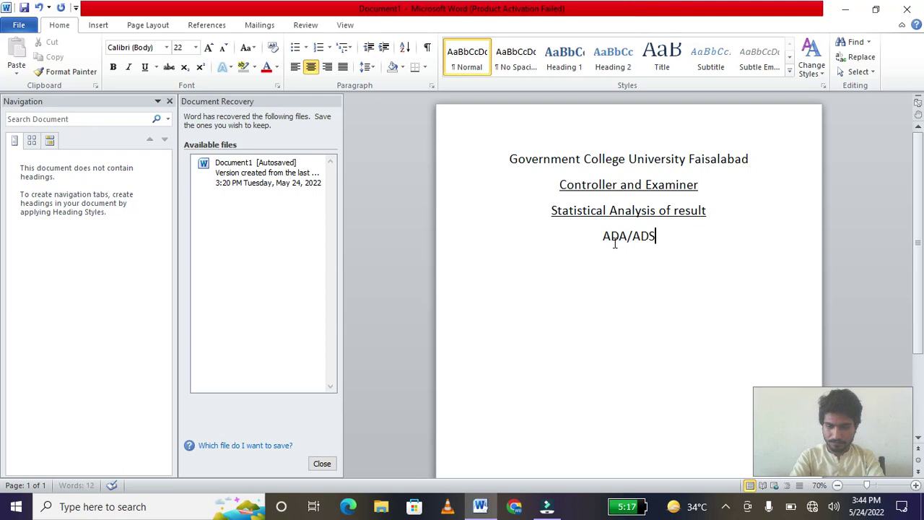
{"action": "type", "text": "1ST"}
{"action": "key", "text": "BackSpace"}
{"action": "key", "text": "BackSpace"}
{"action": "key", "text": "BackSpace"}
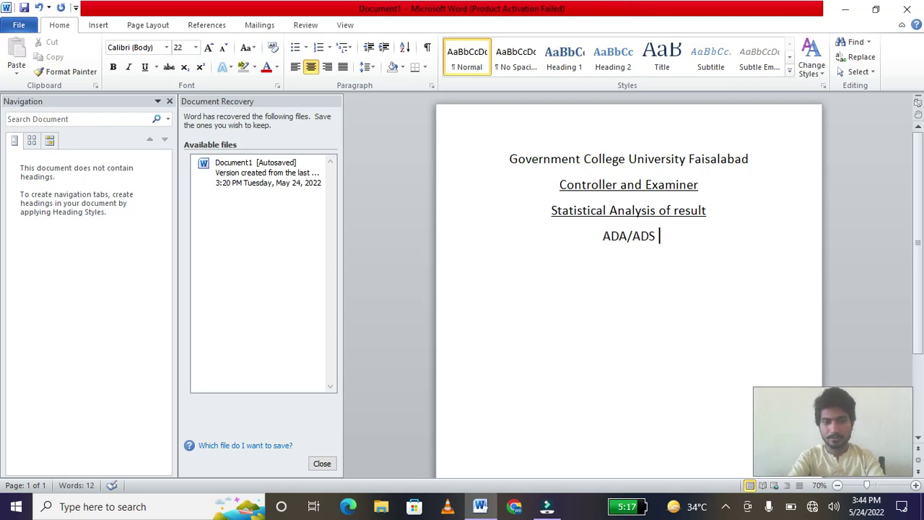
{"action": "type", "text": "1ST "}
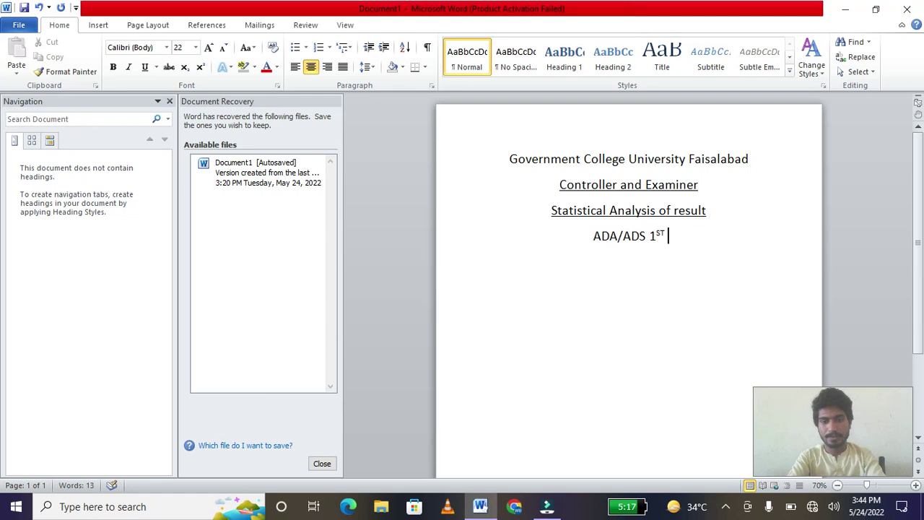
{"action": "type", "text": "ANNUA"}
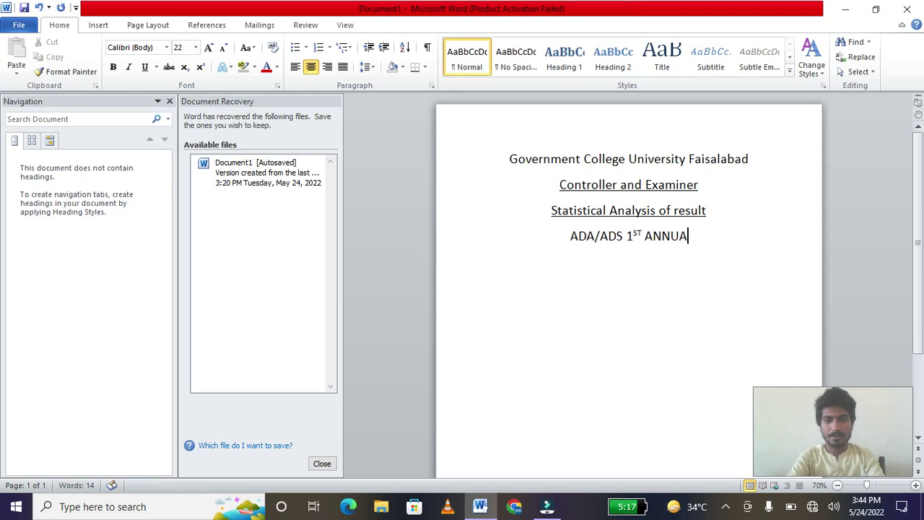
{"action": "type", "text": "L"}
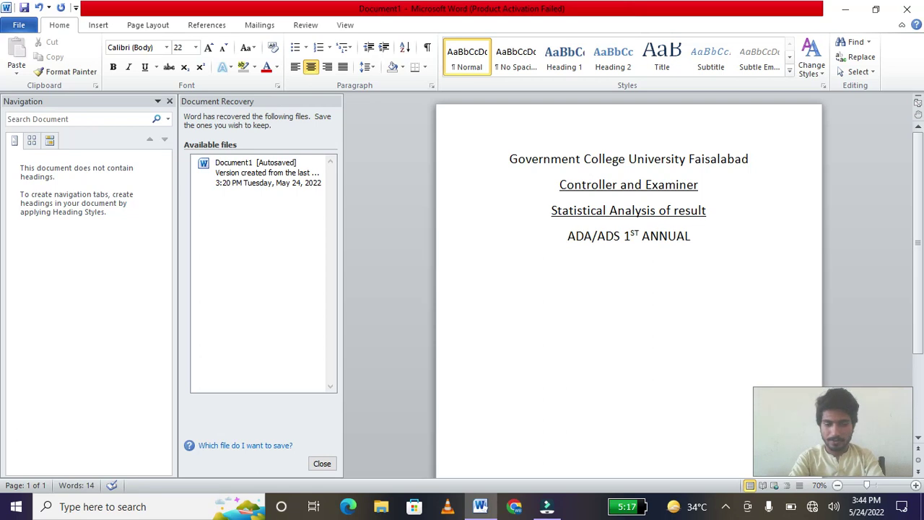
{"action": "type", "text": " EXAMINATION "}
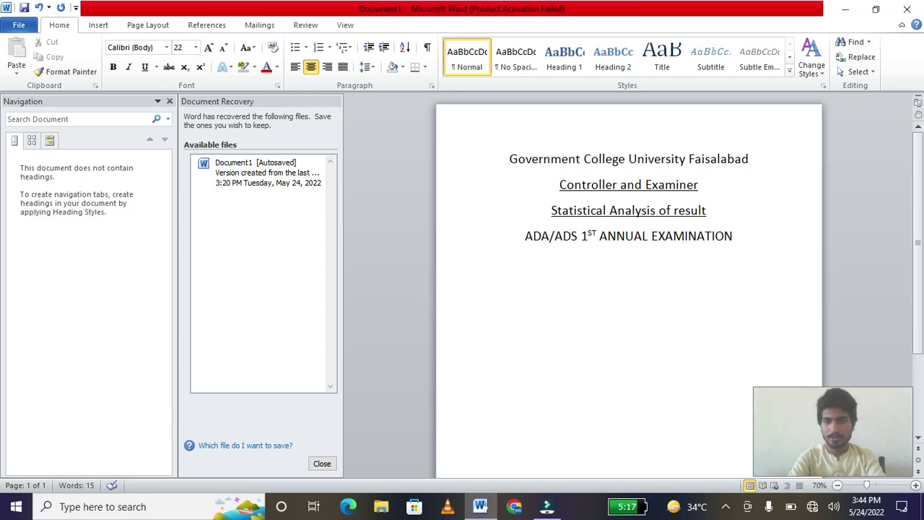
{"action": "type", "text": "2020"}
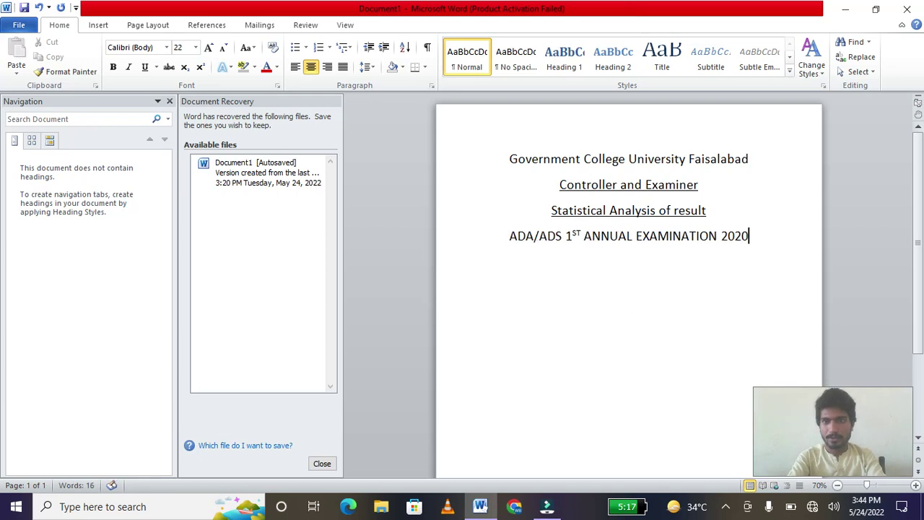
Shrink the examination line to 12 pt and start a new line beneath it.
{"action": "left_click_drag", "start_coordinate": [753, 235], "coordinate": [510, 235]}
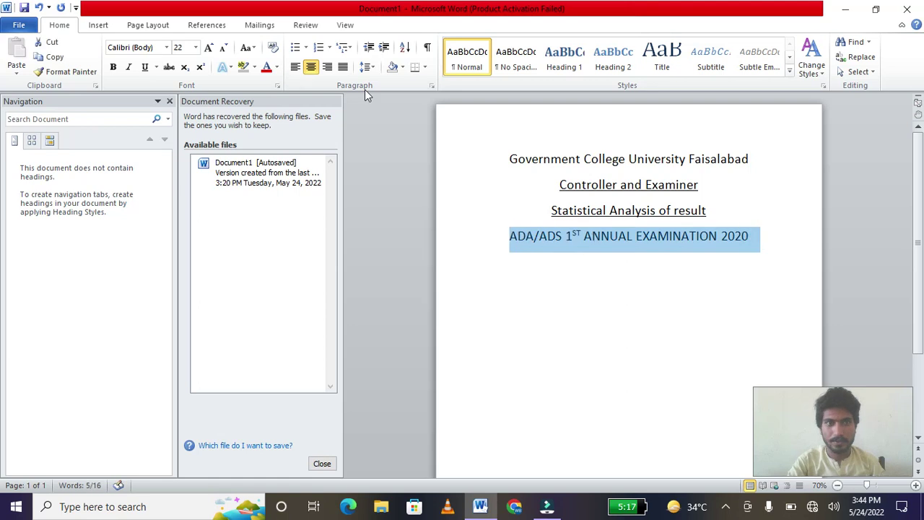
{"action": "left_click", "coordinate": [223, 49]}
{"action": "left_click", "coordinate": [223, 48]}
{"action": "left_click", "coordinate": [222, 51]}
{"action": "left_click", "coordinate": [222, 52]}
{"action": "left_click", "coordinate": [223, 48]}
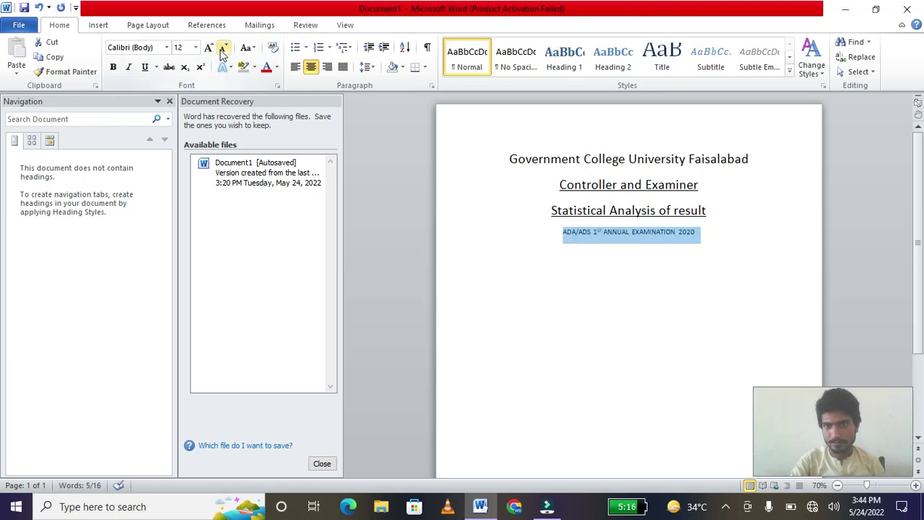
{"action": "left_click", "coordinate": [707, 235]}
{"action": "key", "text": "Return"}
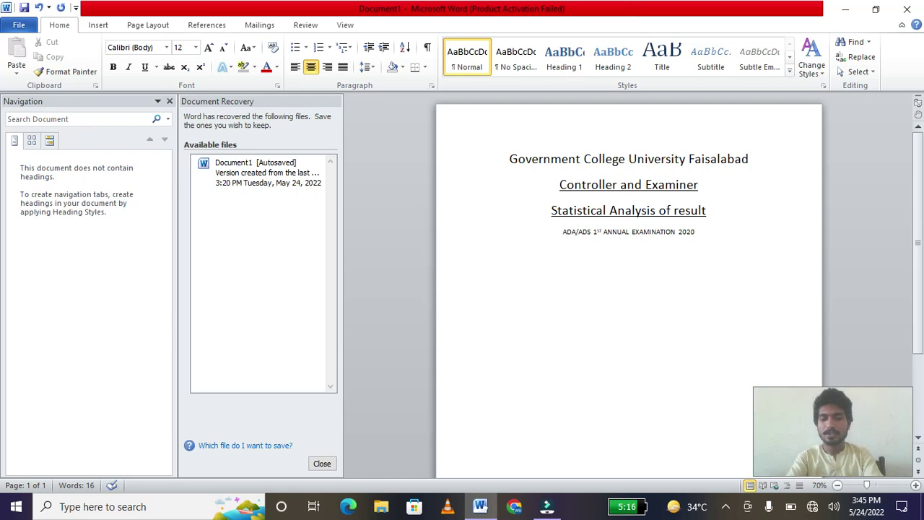
Type 'Top Position in ADA' on the new centred line, correcting misspellings, and select it.
{"action": "type", "text": "TO"}
{"action": "key", "text": "BackSpace"}
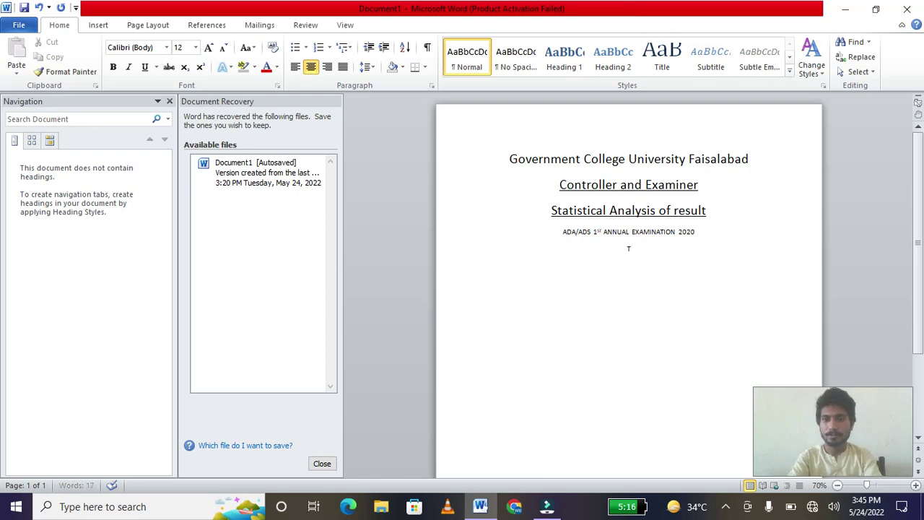
{"action": "type", "text": "op postion"}
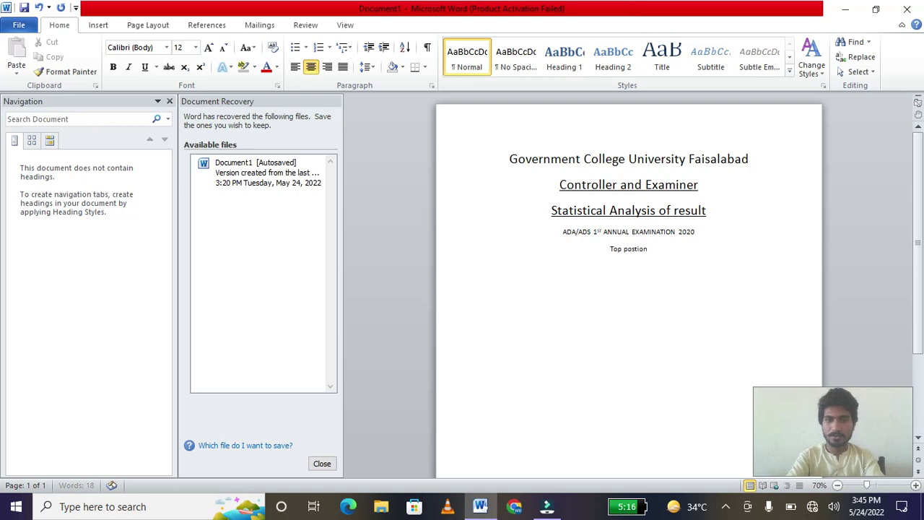
{"action": "key", "text": "BackSpace"}
{"action": "key", "text": "BackSpace"}
{"action": "key", "text": "BackSpace"}
{"action": "key", "text": "BackSpace"}
{"action": "key", "text": "BackSpace"}
{"action": "key", "text": "BackSpace"}
{"action": "key", "text": "BackSpace"}
{"action": "type", "text": "Position in ADA"}
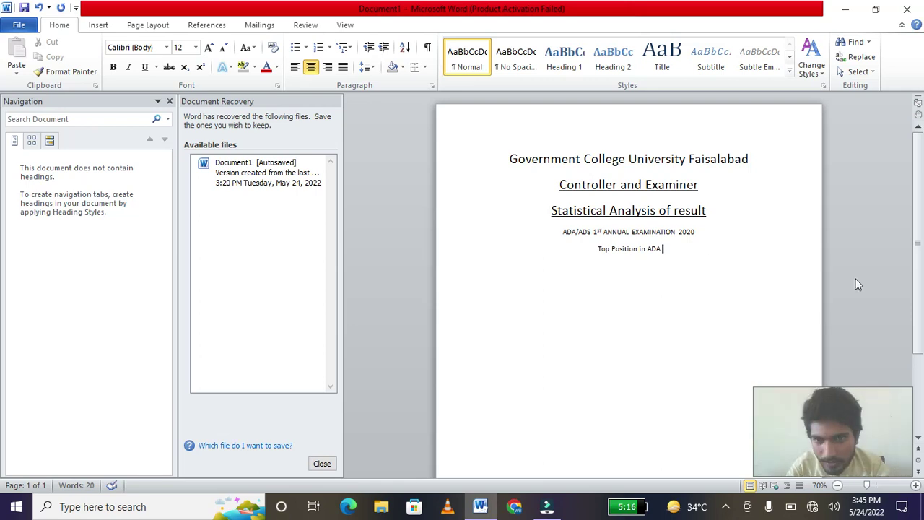
{"action": "left_click_drag", "start_coordinate": [665, 248], "coordinate": [595, 249]}
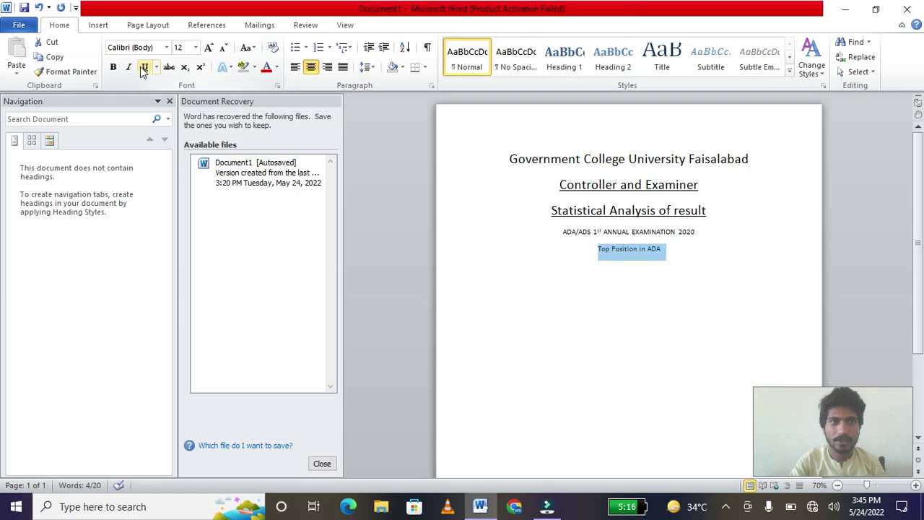
Enlarge 'Top Position in ADA' to 20 pt and make it bold.
{"action": "left_click", "coordinate": [209, 48]}
{"action": "left_click", "coordinate": [209, 48]}
{"action": "left_click", "coordinate": [209, 48]}
{"action": "left_click", "coordinate": [209, 48]}
{"action": "left_click", "coordinate": [112, 67]}
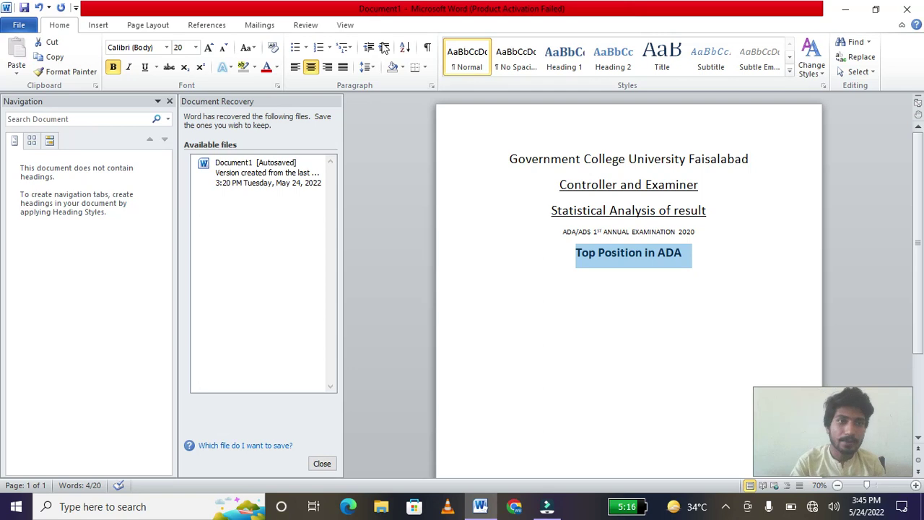
{"action": "left_click", "coordinate": [150, 28]}
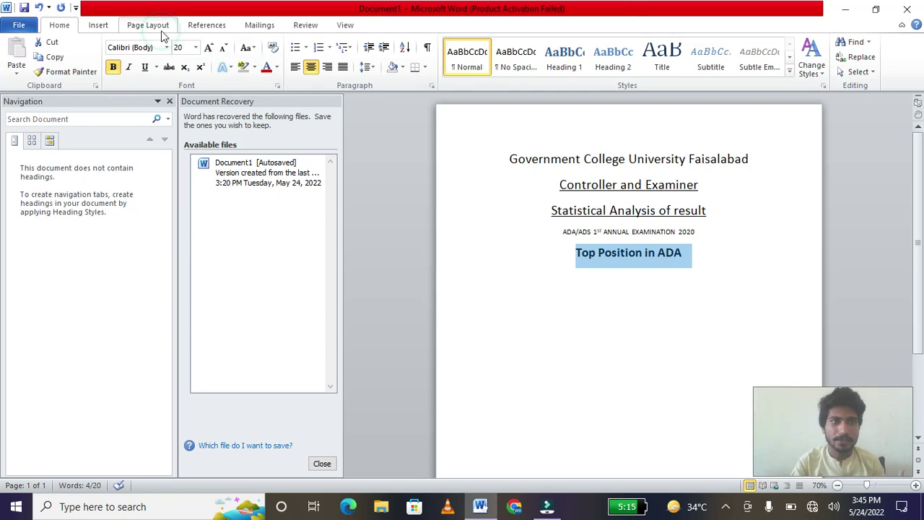
Insert a 7-column table from the Table grid right after the 'Top Position in ADA' heading.
{"action": "left_click", "coordinate": [92, 28]}
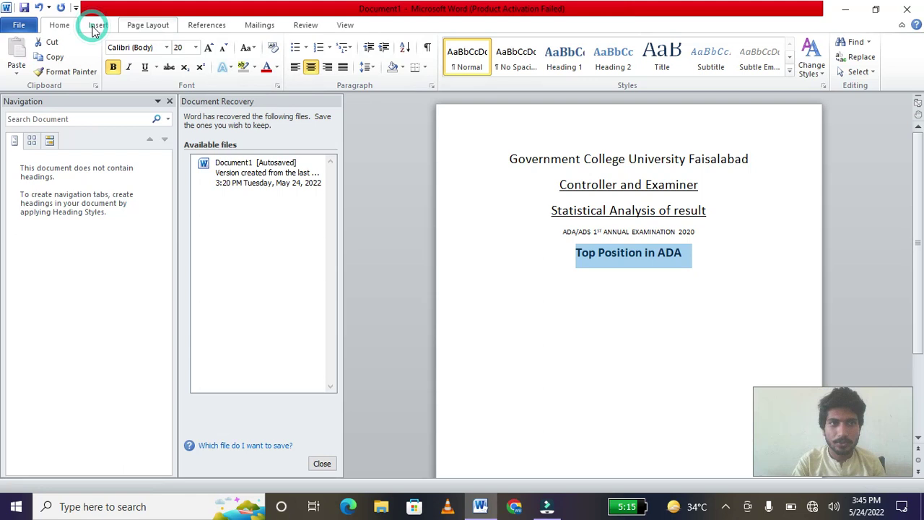
{"action": "left_click", "coordinate": [93, 29]}
{"action": "left_click", "coordinate": [101, 26]}
{"action": "left_click", "coordinate": [107, 54]}
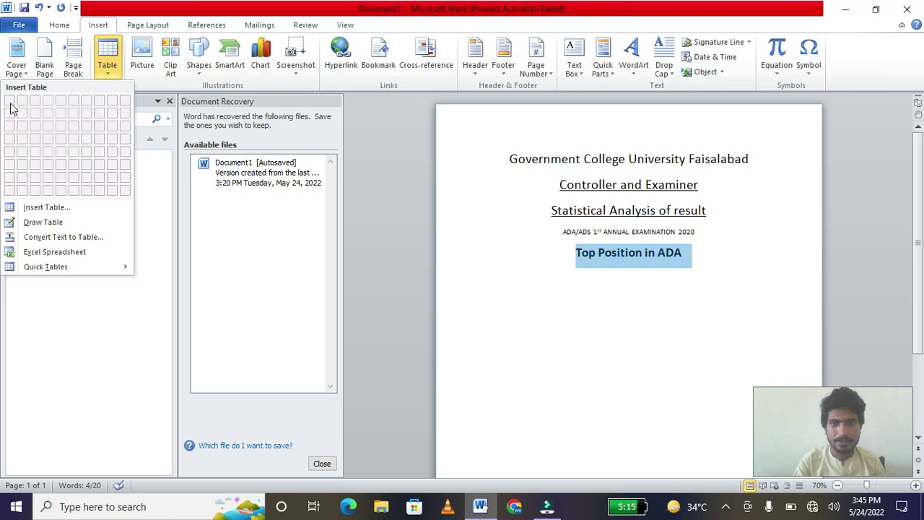
{"action": "left_click", "coordinate": [720, 331]}
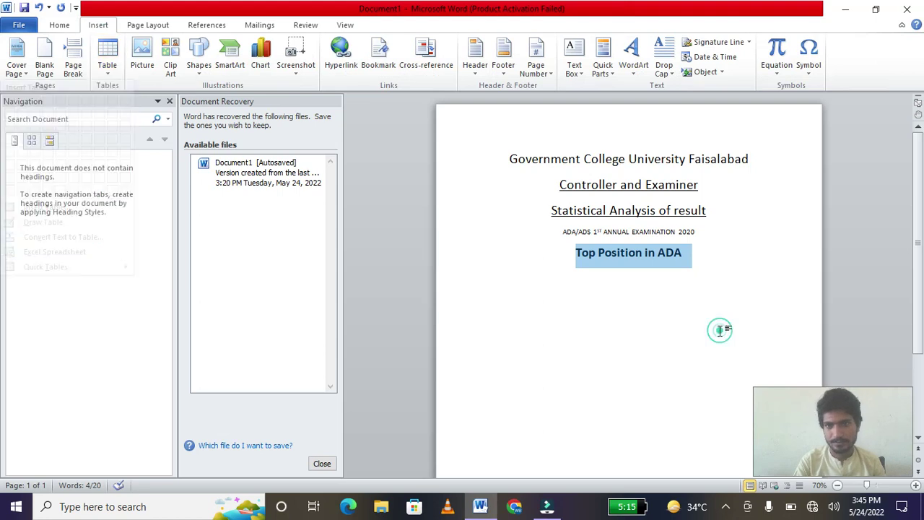
{"action": "left_click", "coordinate": [107, 71]}
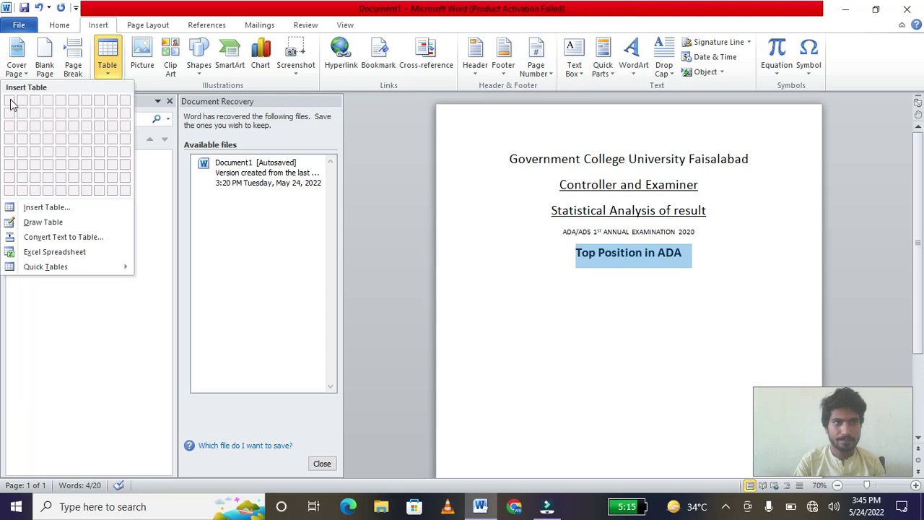
{"action": "left_click", "coordinate": [717, 281]}
{"action": "left_click", "coordinate": [717, 280]}
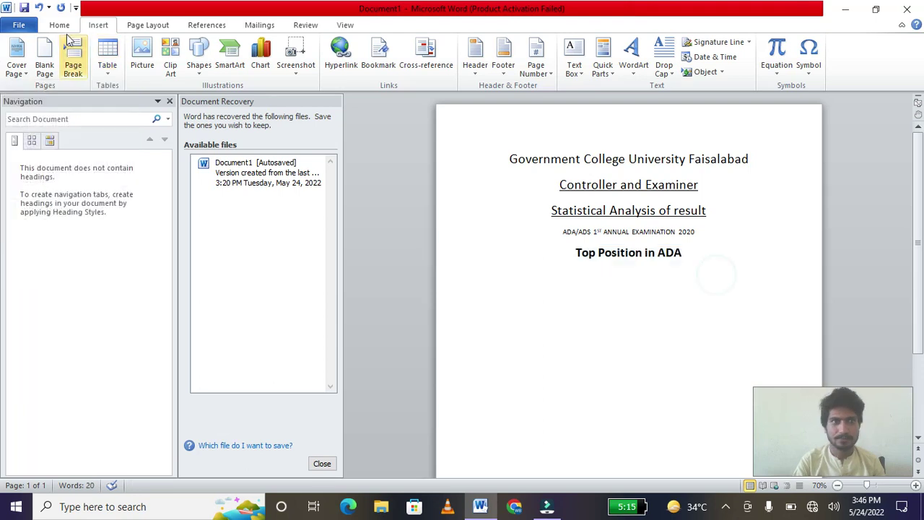
{"action": "left_click", "coordinate": [108, 68]}
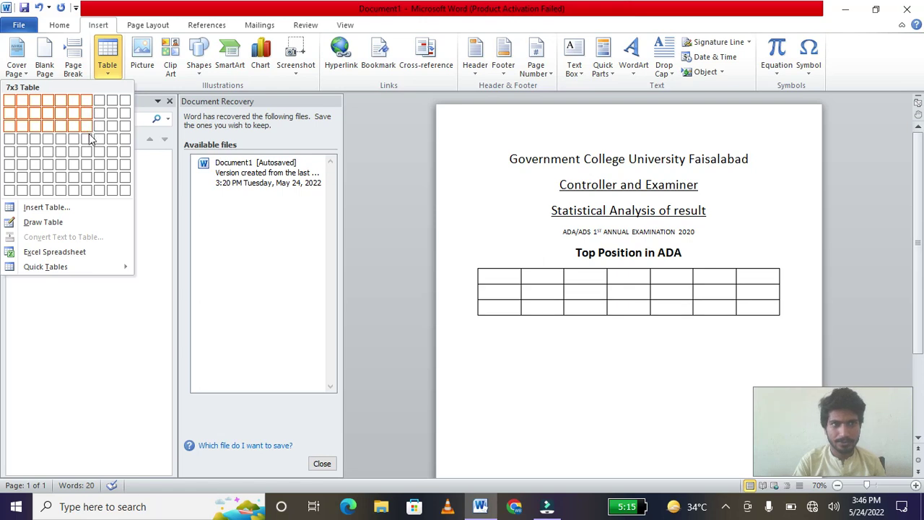
{"action": "left_click", "coordinate": [90, 140]}
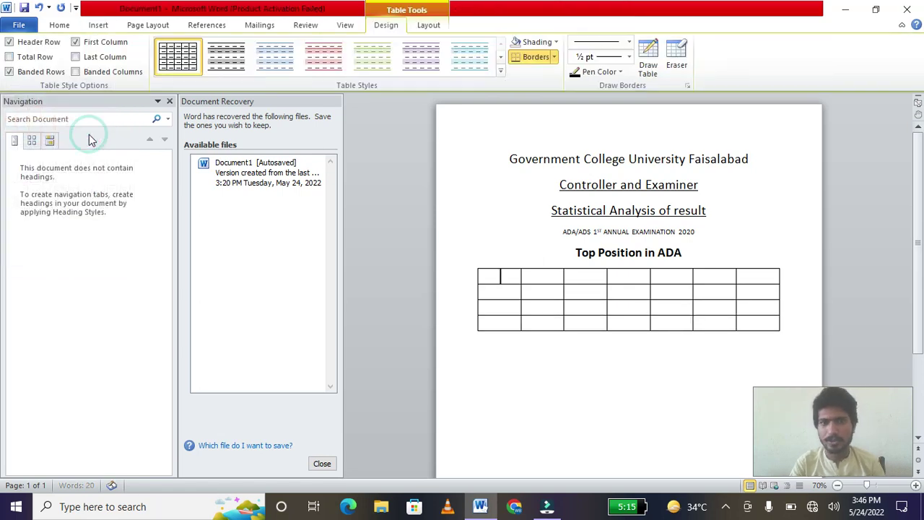
Turn on bold and enter 'roll no' in the first header cell.
{"action": "type", "text": "ROLL"}
{"action": "key", "text": "BackSpace"}
{"action": "key", "text": "BackSpace"}
{"action": "key", "text": "BackSpace"}
{"action": "key", "text": "BackSpace"}
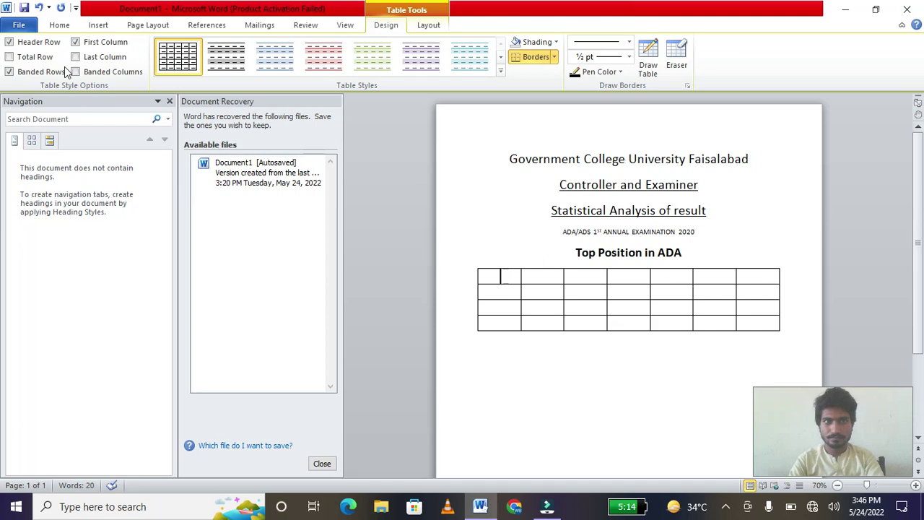
{"action": "left_click", "coordinate": [59, 24]}
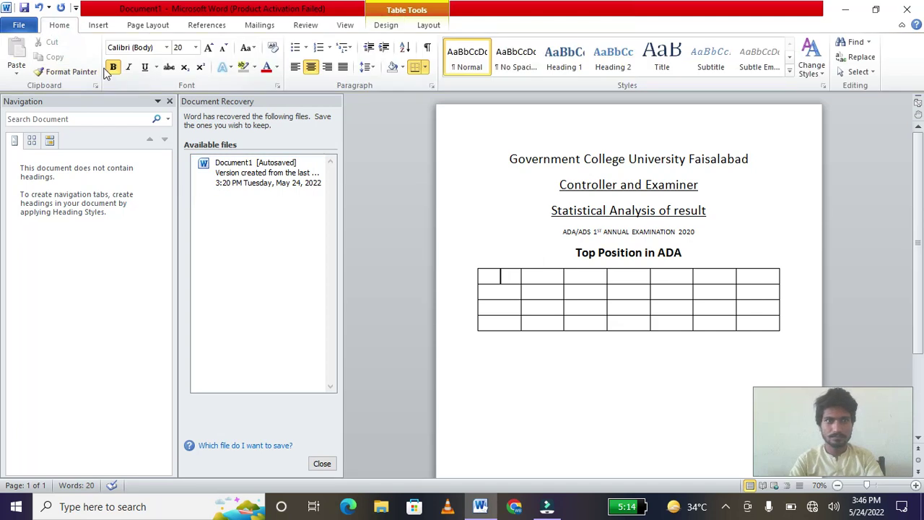
{"action": "left_click", "coordinate": [112, 67]}
{"action": "type", "text": "roll no"}
Enter 'name', 'father name' and 'insitute' in the next header cells.
{"action": "left_click", "coordinate": [543, 275]}
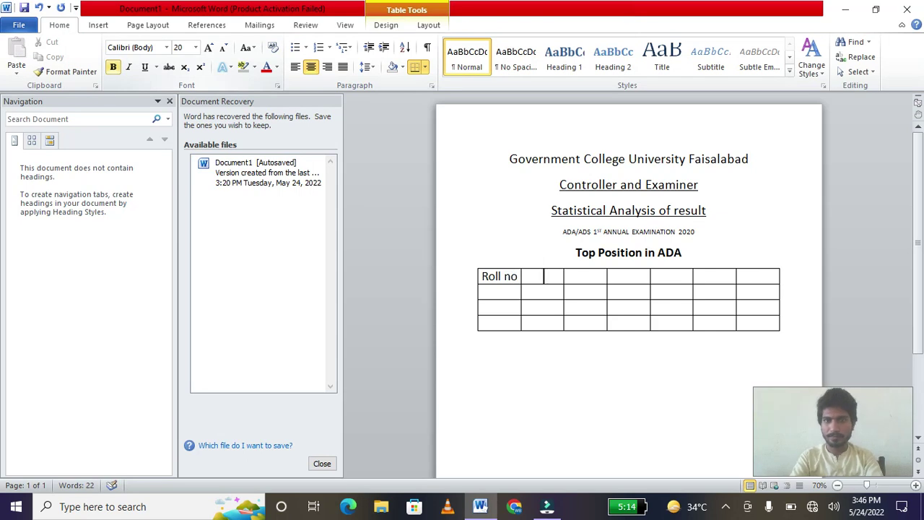
{"action": "type", "text": "name"}
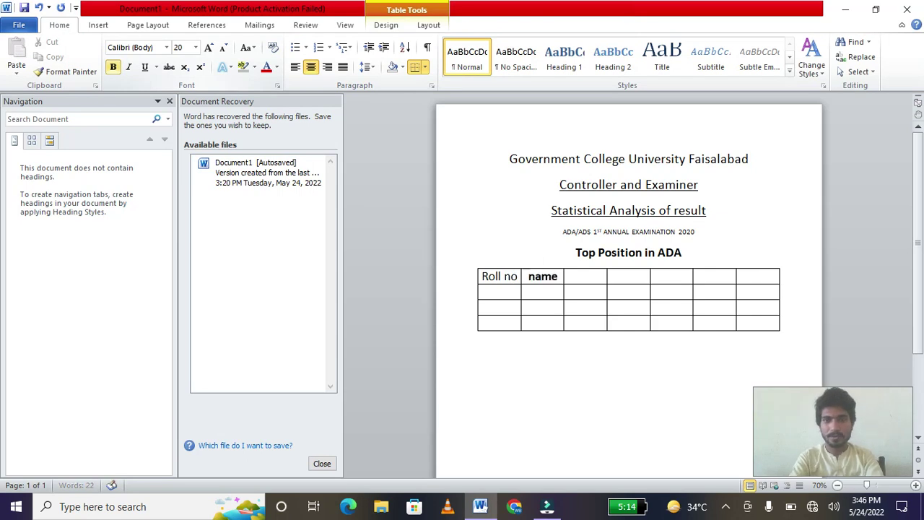
{"action": "left_click", "coordinate": [586, 277]}
{"action": "type", "text": "father"}
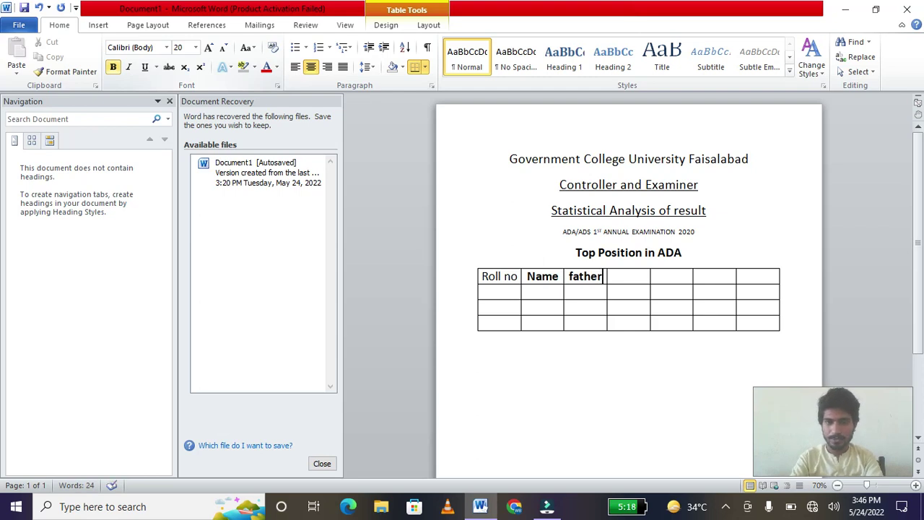
{"action": "type", "text": " name"}
{"action": "type", "text": "in"}
{"action": "type", "text": "si"}
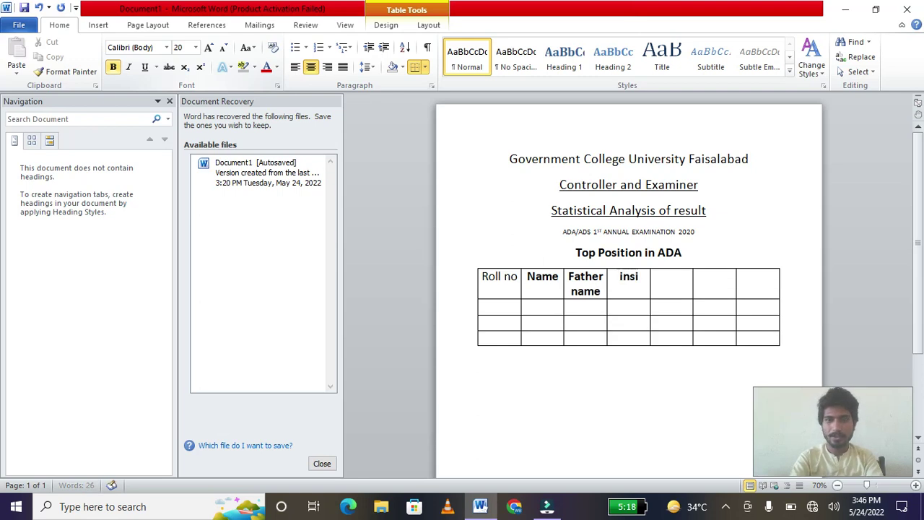
{"action": "type", "text": "tut"}
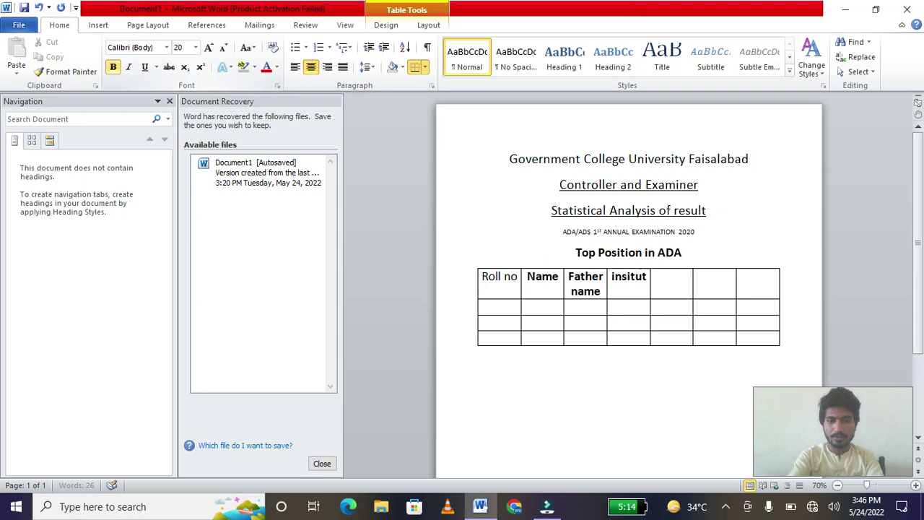
{"action": "type", "text": "e"}
{"action": "left_click", "coordinate": [675, 277]}
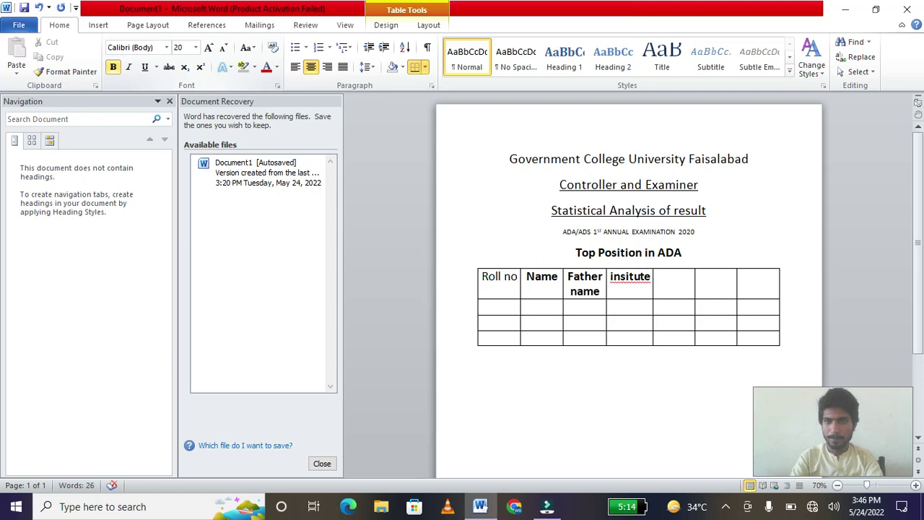
{"action": "left_click", "coordinate": [645, 277]}
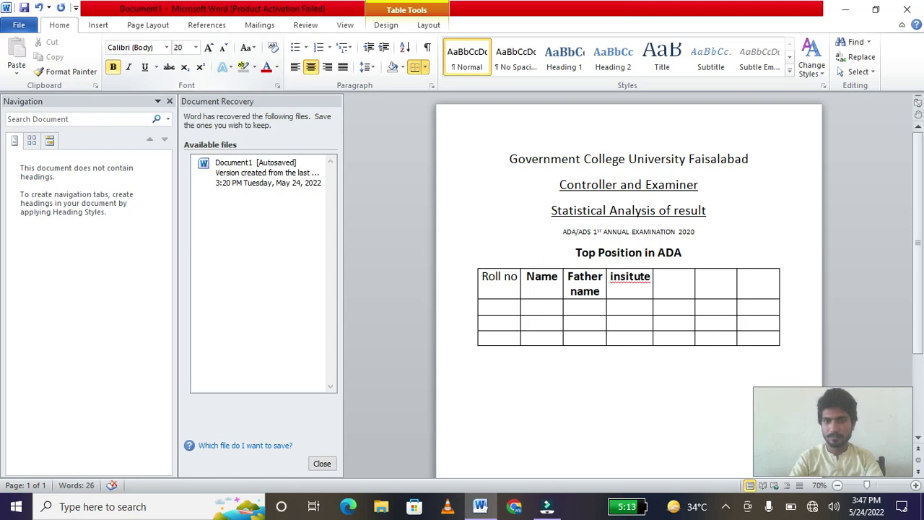
{"action": "right_click", "coordinate": [109, 65]}
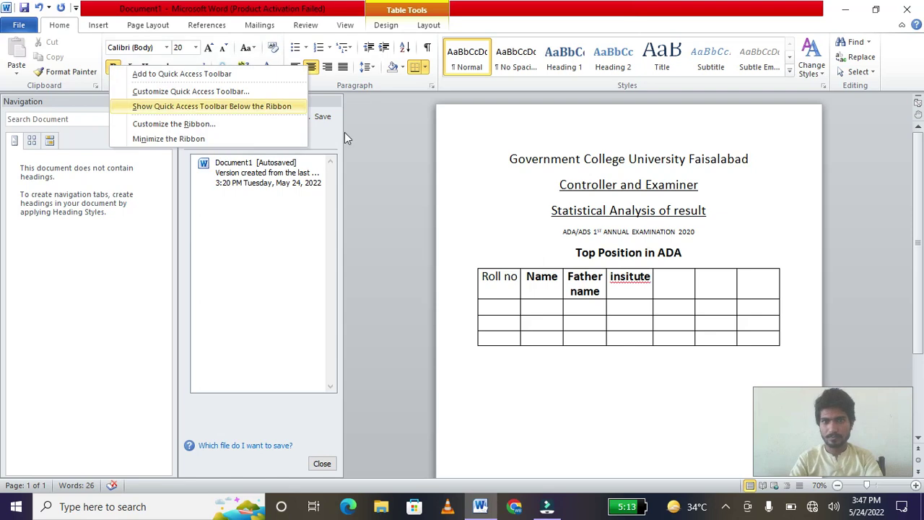
Correct 'insitute' to 'Institute' and complete the header as 'Institute name'.
{"action": "left_click", "coordinate": [645, 280]}
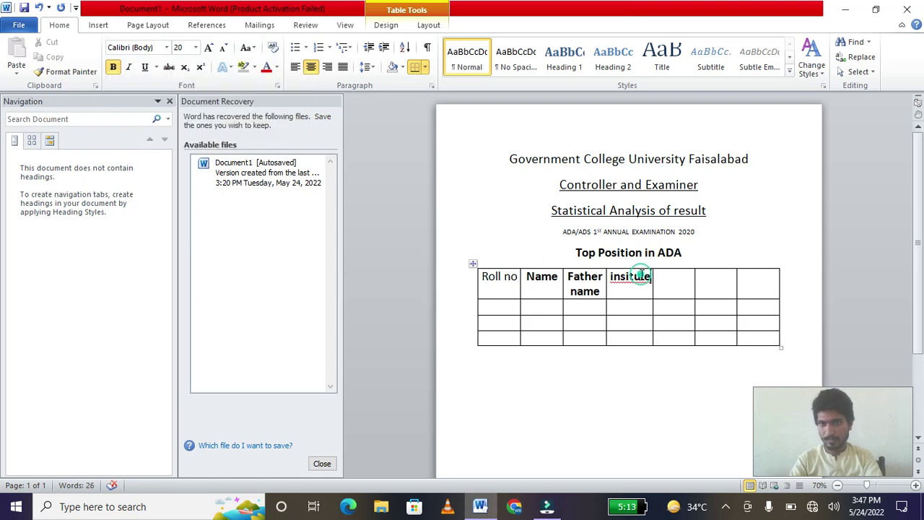
{"action": "right_click", "coordinate": [644, 280]}
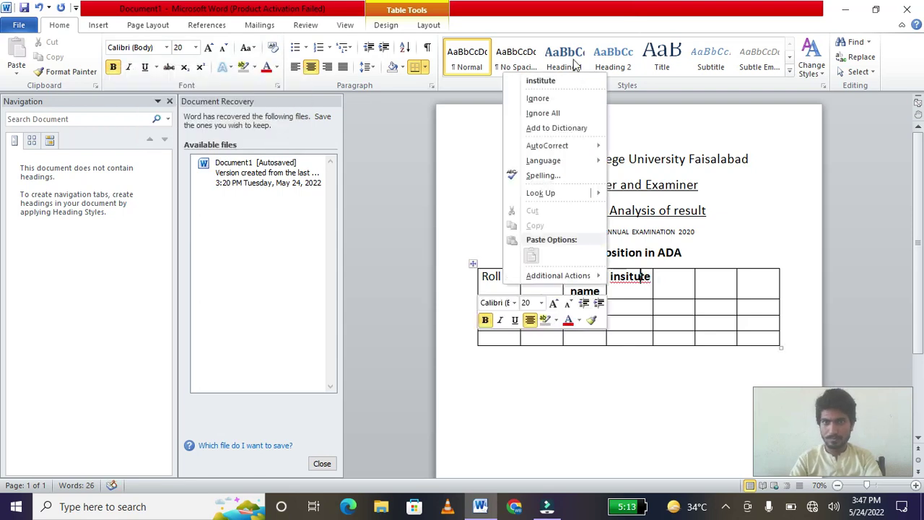
{"action": "left_click", "coordinate": [569, 83]}
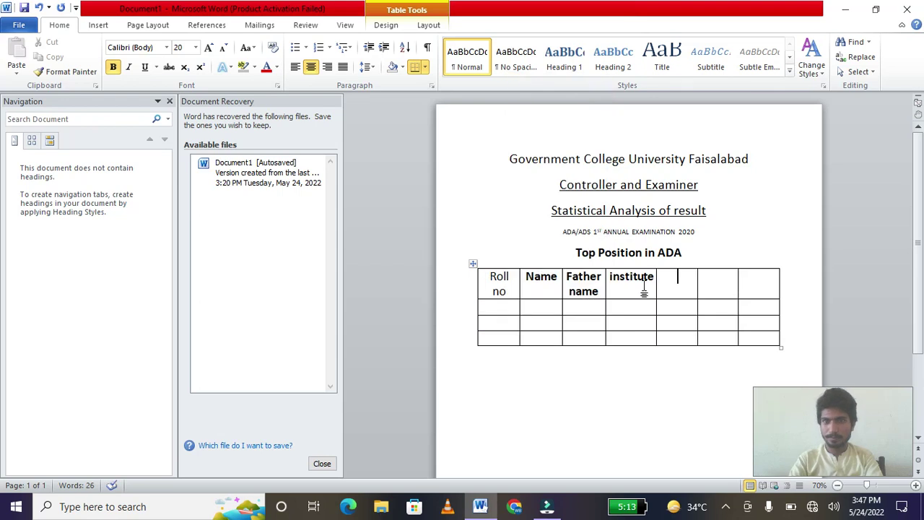
{"action": "key", "text": "Left"}
{"action": "type", "text": "name"}
{"action": "key", "text": "Tab"}
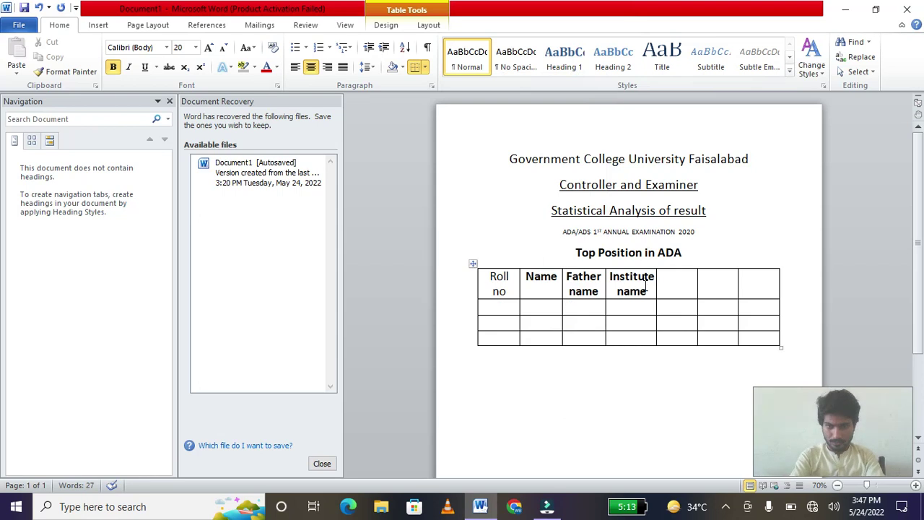
Type the Marks obtained, Per (%) and Position headers into the remaining cells.
{"action": "type", "text": "marks "}
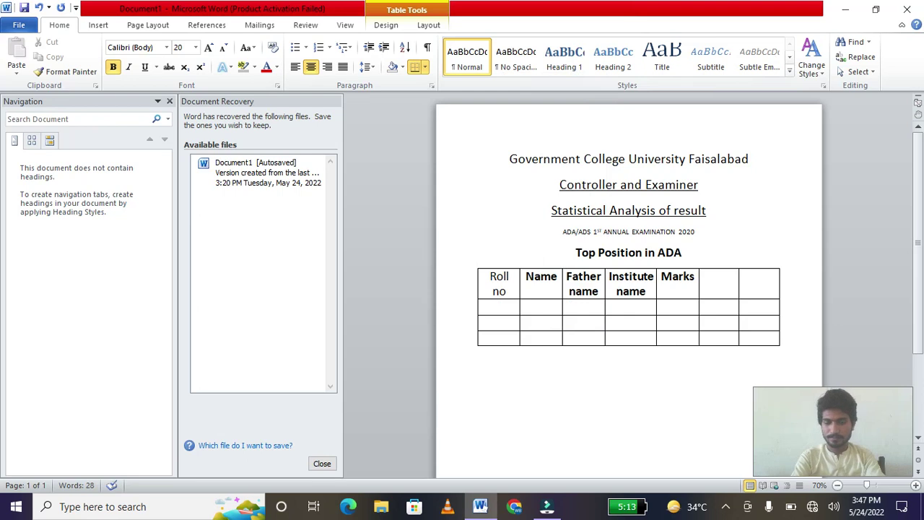
{"action": "type", "text": "obtained"}
{"action": "key", "text": "Tab"}
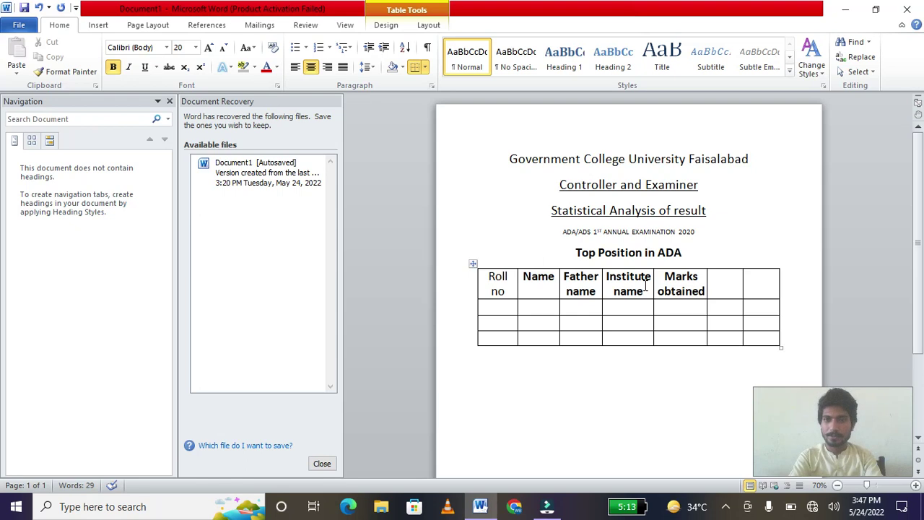
{"action": "type", "text": "per"}
{"action": "key", "text": "Return"}
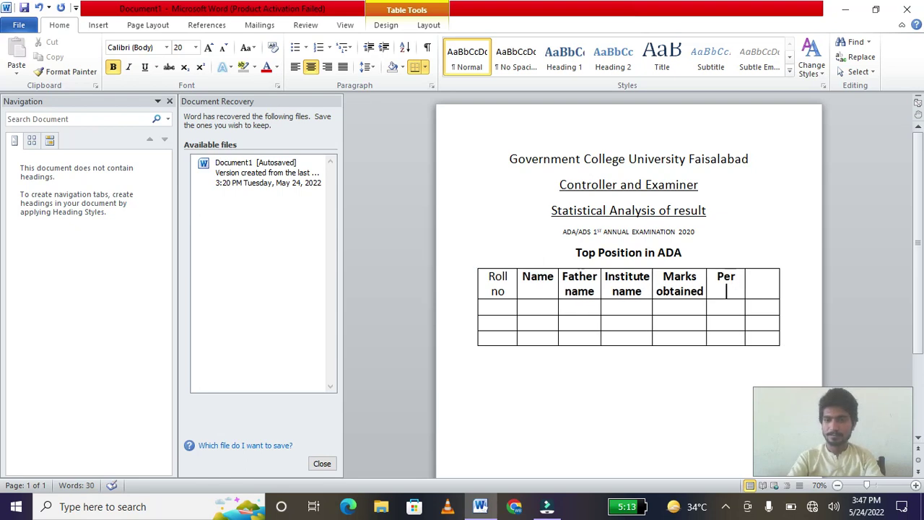
{"action": "type", "text": "()"}
{"action": "key", "text": "Left"}
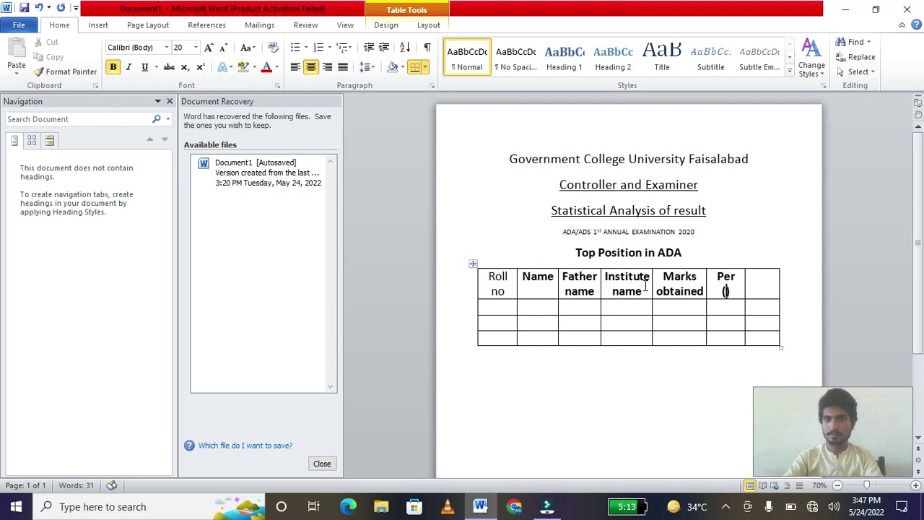
{"action": "type", "text": "%"}
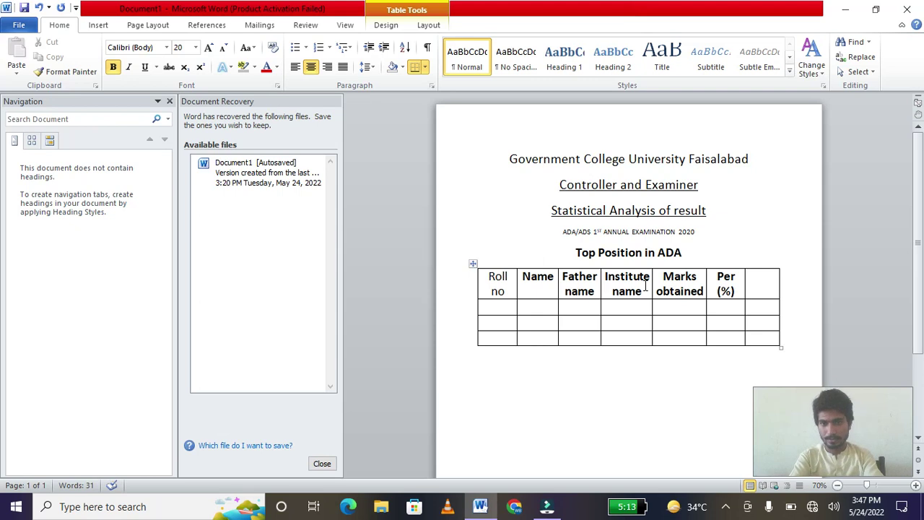
{"action": "type", "text": "position"}
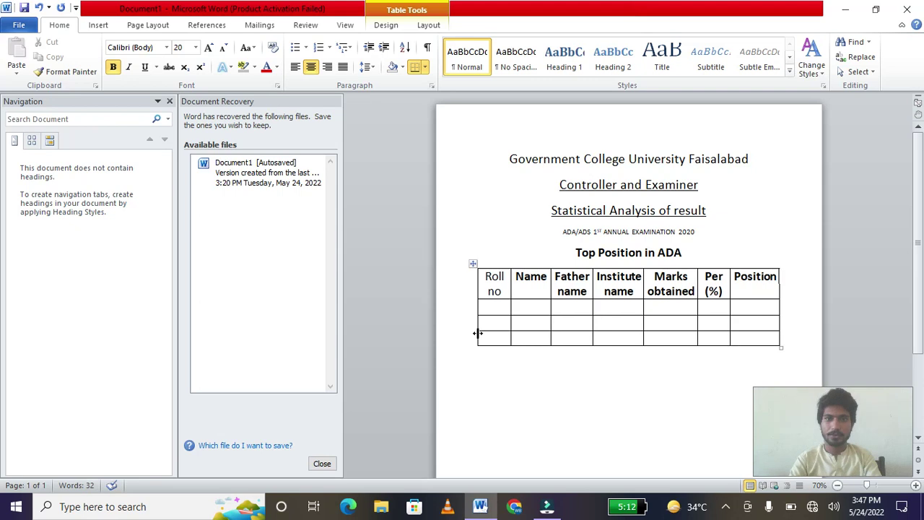
Number the Roll no column 1, 2 and 3.
{"action": "left_click", "coordinate": [492, 308]}
{"action": "type", "text": "1"}
{"action": "key", "text": "Down"}
{"action": "type", "text": "2"}
{"action": "key", "text": "Down"}
{"action": "type", "text": "3"}
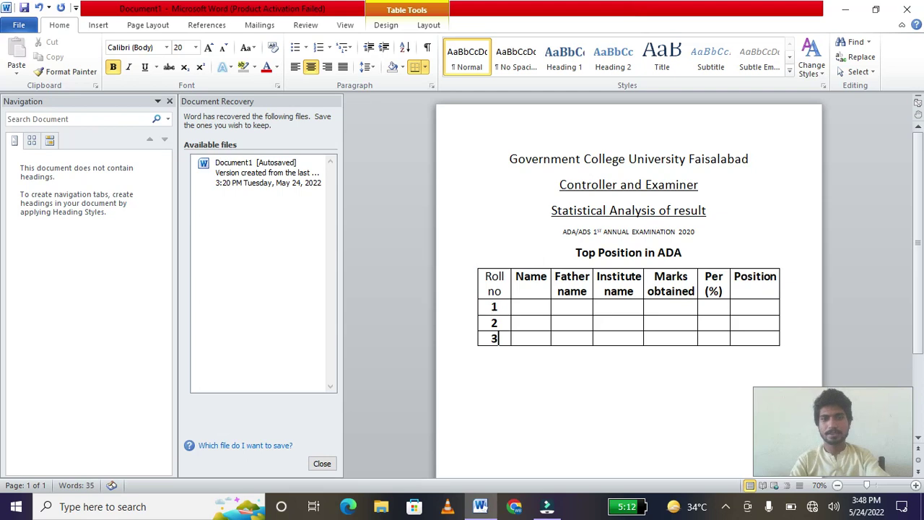
{"action": "left_click", "coordinate": [535, 307]}
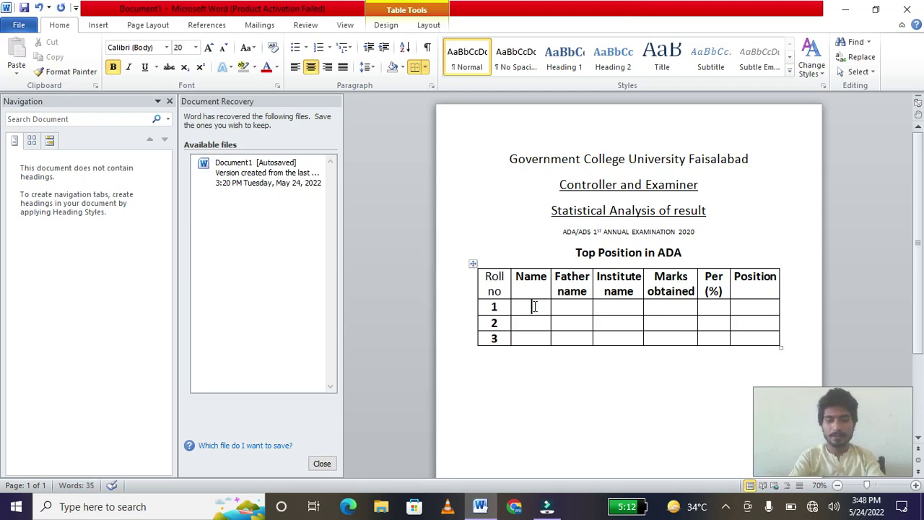
Fill row 1 with the student's and father's names, Abc, 643, 88 and 1st.
{"action": "type", "text": "kamra"}
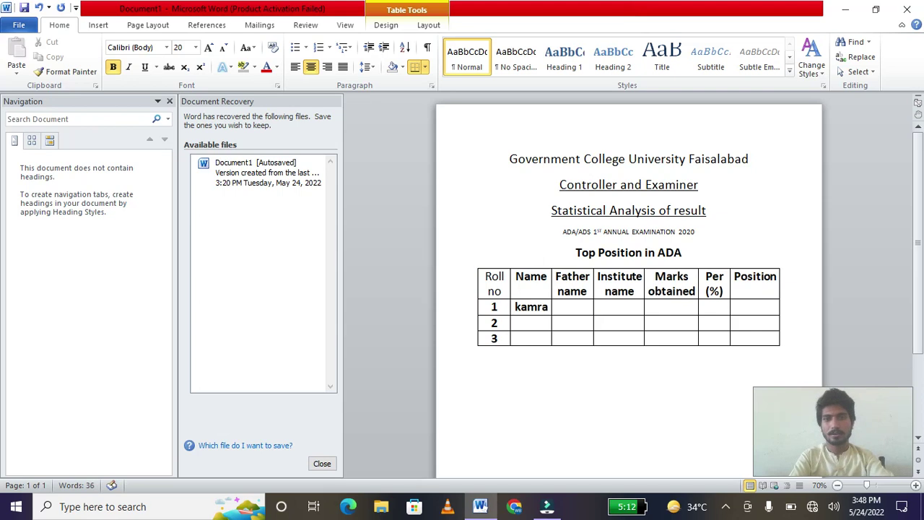
{"action": "type", "text": "n"}
{"action": "key", "text": "Tab"}
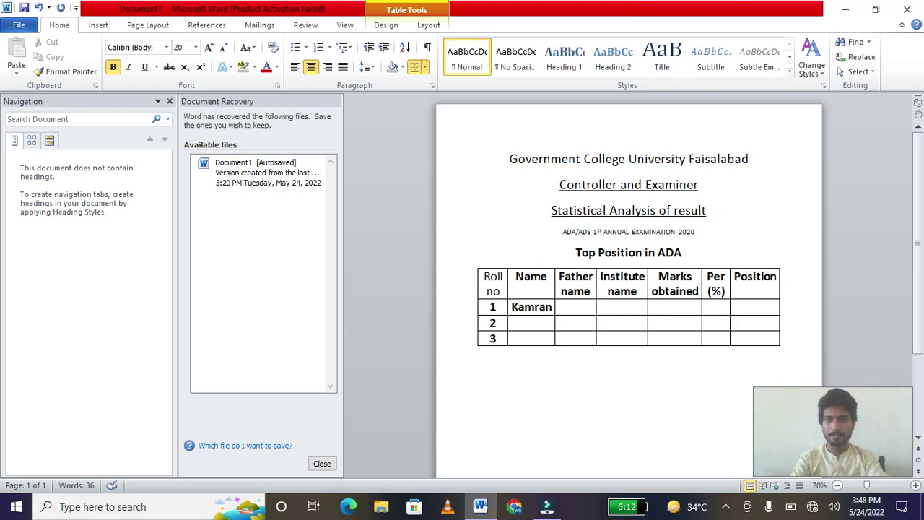
{"action": "type", "text": "li"}
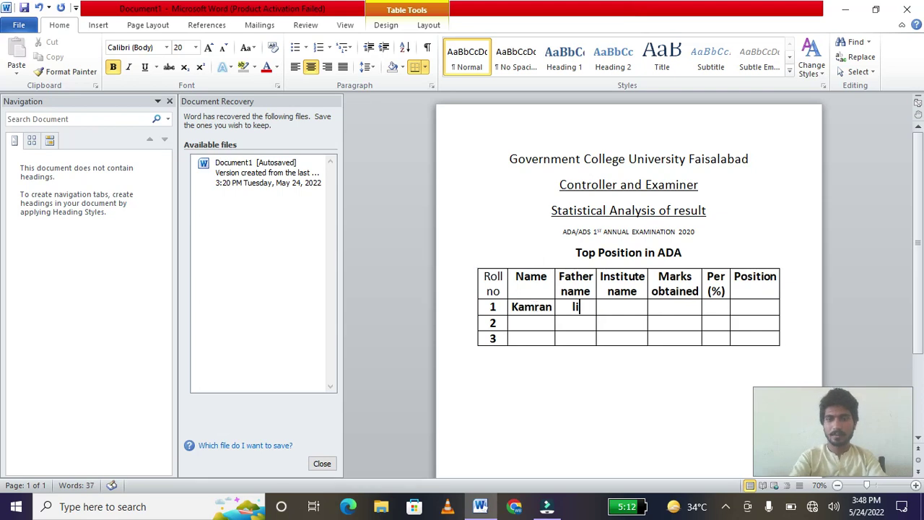
{"action": "type", "text": "a"}
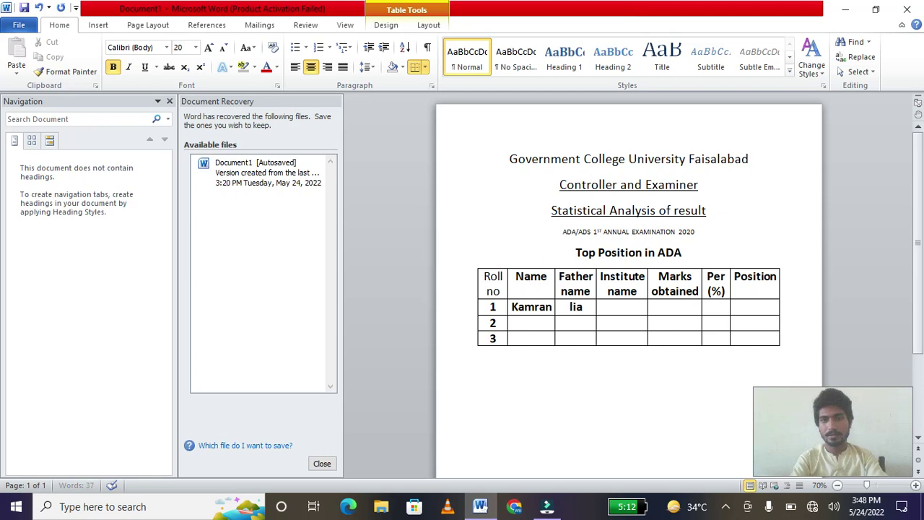
{"action": "type", "text": "qat"}
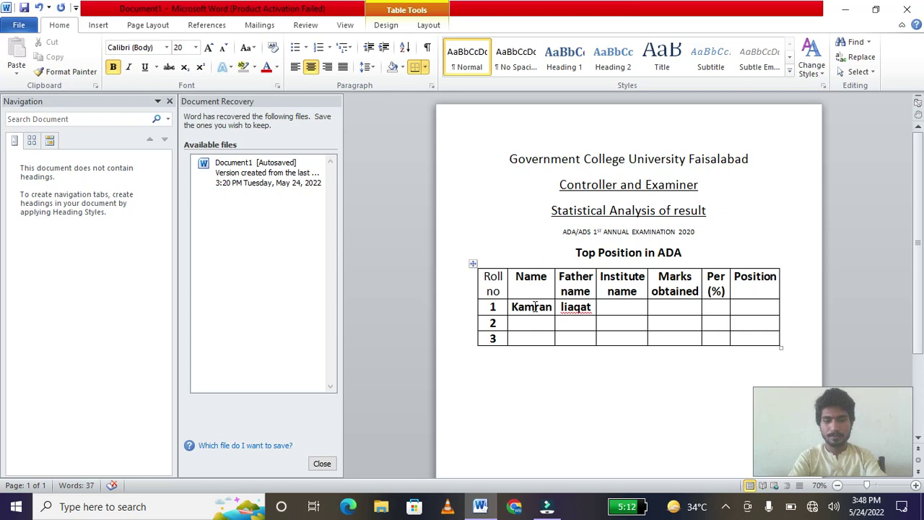
{"action": "type", "text": "at Abc "}
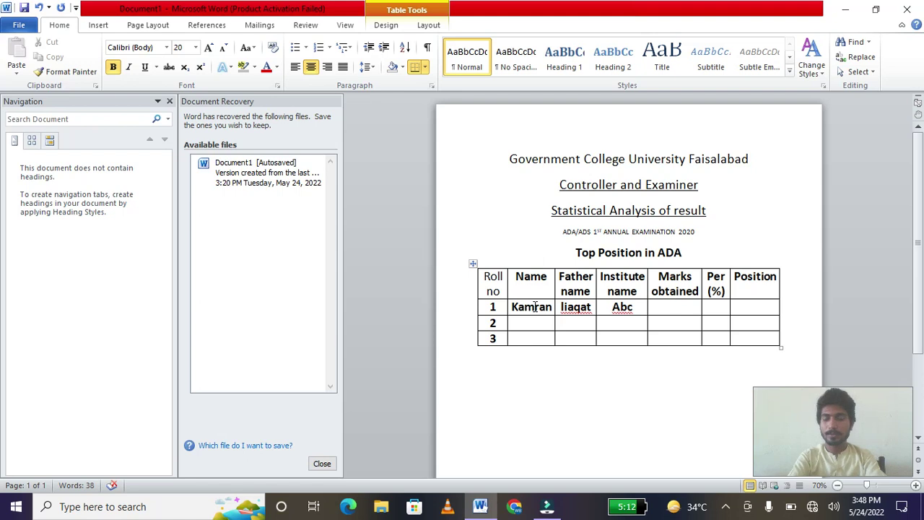
{"action": "type", "text": "643"}
{"action": "key", "text": "Tab"}
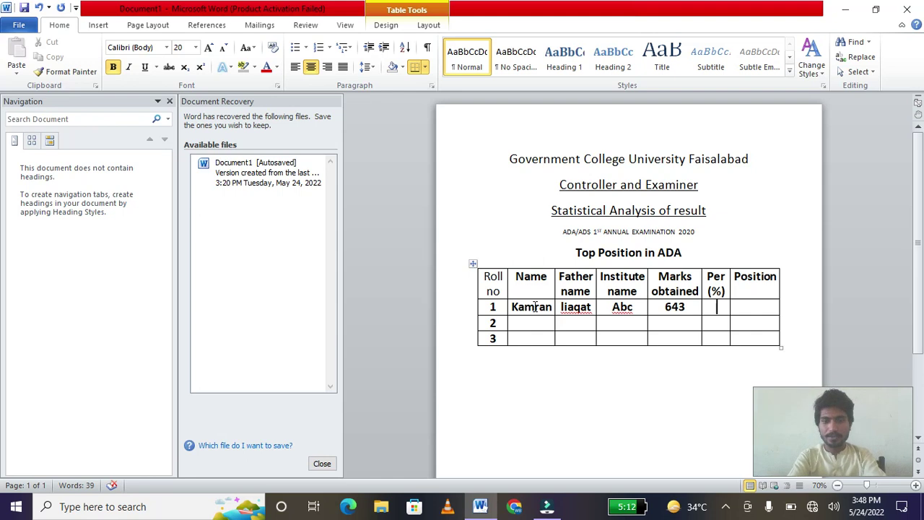
{"action": "type", "text": "88"}
{"action": "key", "text": "Tab"}
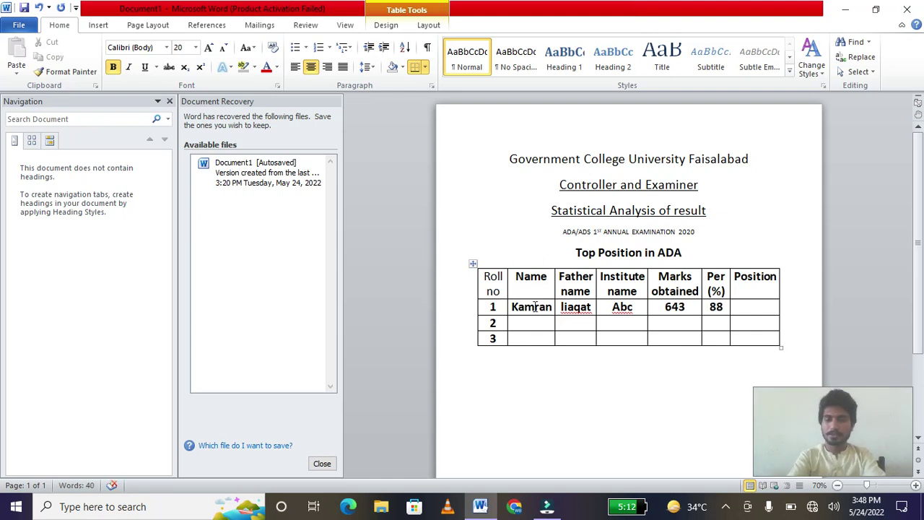
{"action": "type", "text": "1st"}
{"action": "key", "text": "Down"}
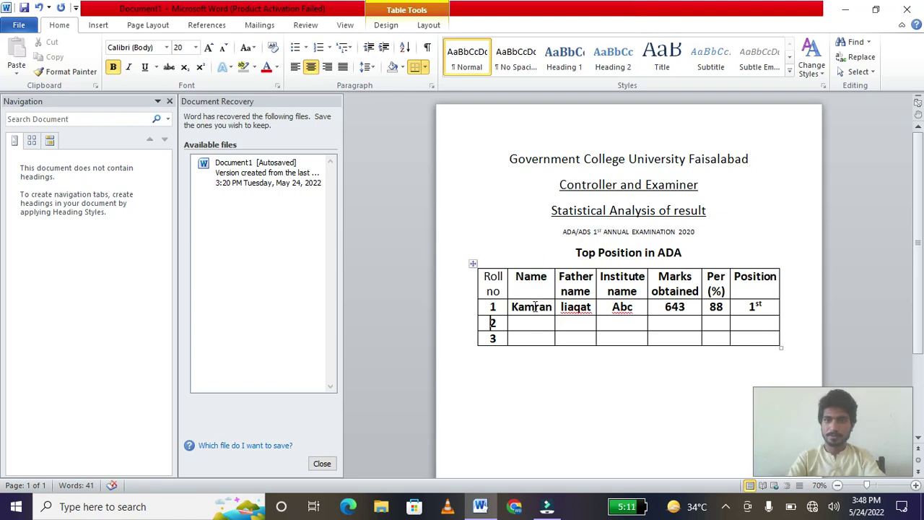
Enter the second student's name and father's name in row 2.
{"action": "key", "text": "Tab"}
{"action": "key", "text": "Right"}
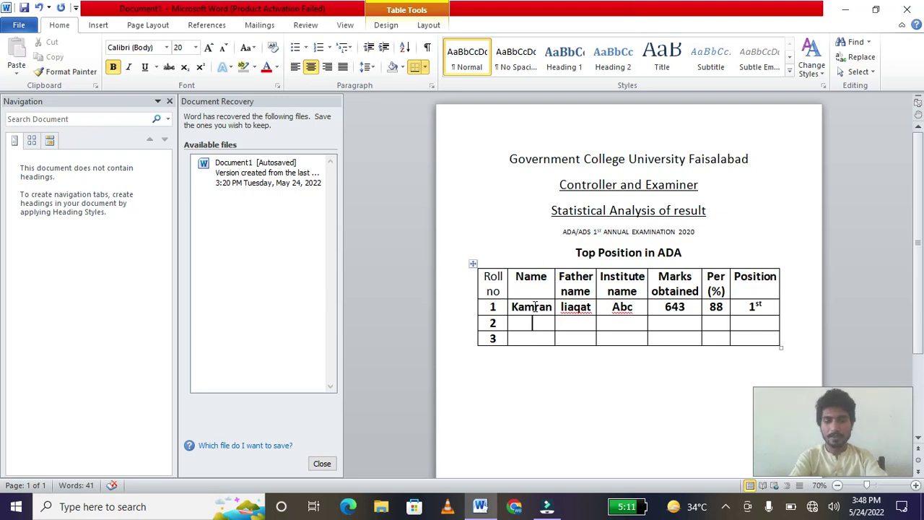
{"action": "type", "text": "babar"}
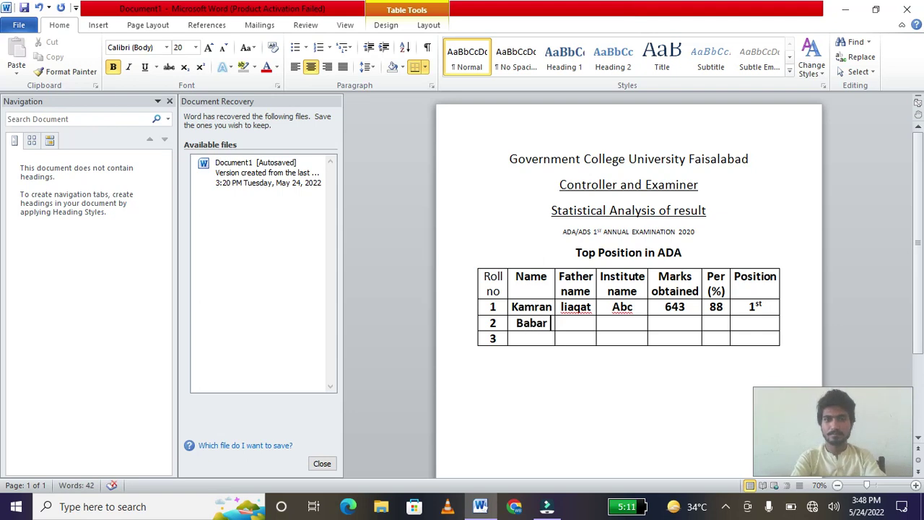
{"action": "left_click", "coordinate": [575, 323]}
{"action": "type", "text": "ma"}
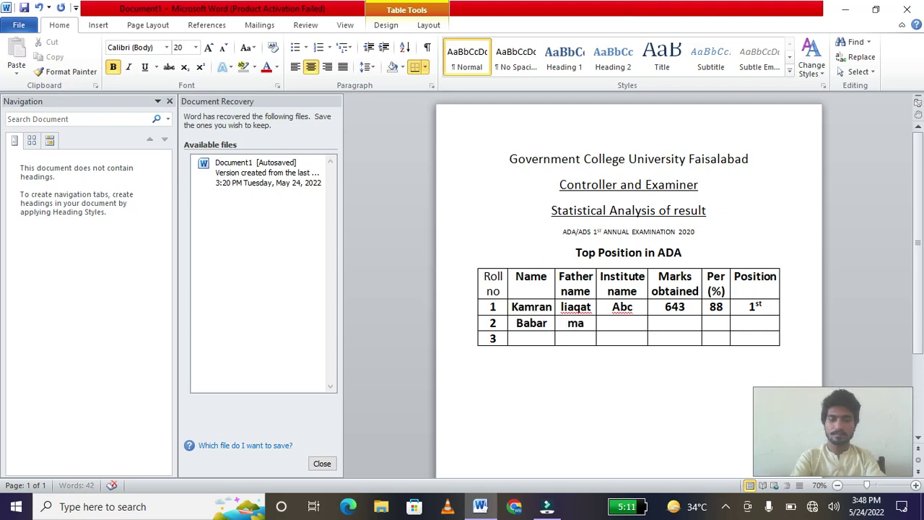
{"action": "type", "text": "nzi"}
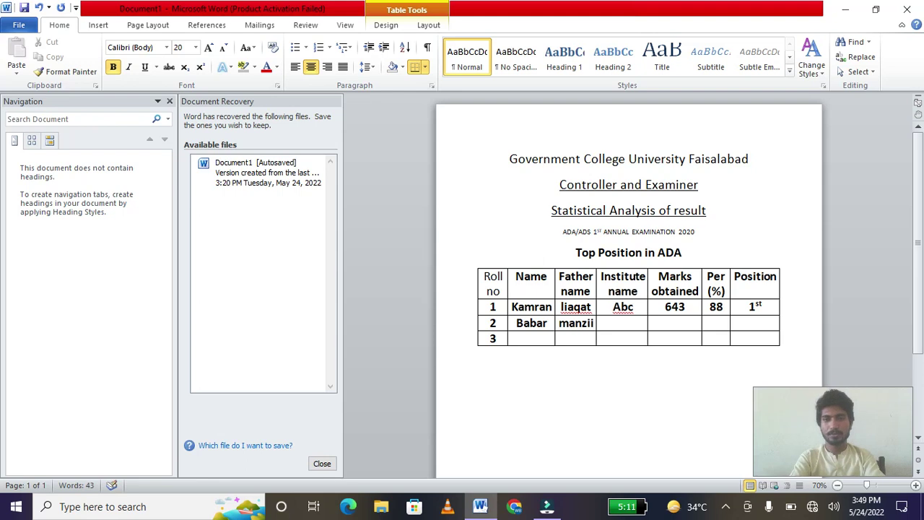
{"action": "key", "text": "BackSpace"}
{"action": "type", "text": "oor"}
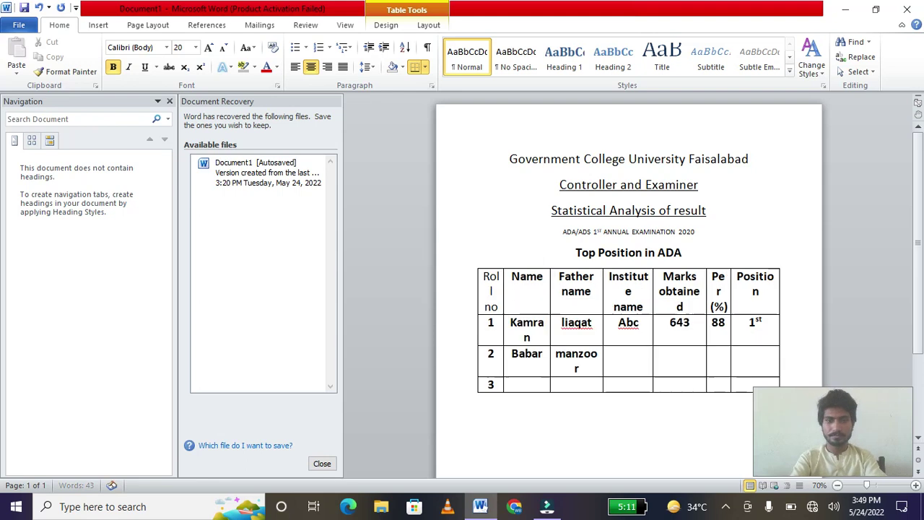
{"action": "type", "text": " ali"}
{"action": "scroll", "coordinate": [532, 305], "scroll_direction": "down", "scroll_amount": 3}
{"action": "left_click", "coordinate": [534, 306]}
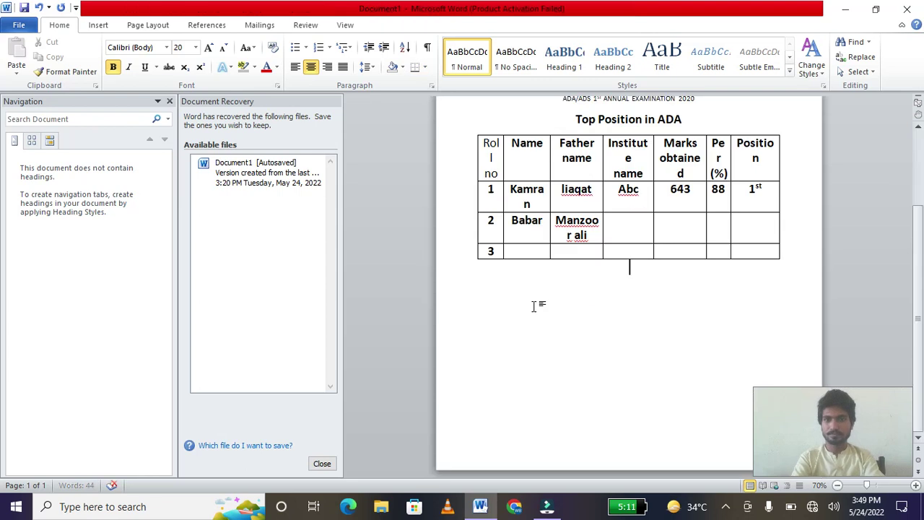
{"action": "key", "text": "Up"}
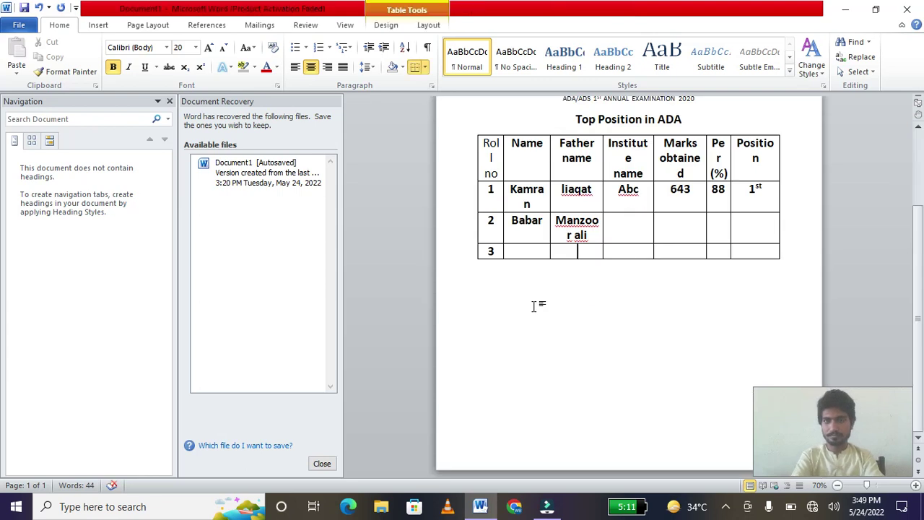
Fill row 2 with institute Abc, 634 marks, 80 percent (correcting 77) and 2nd.
{"action": "key", "text": "Tab"}
{"action": "type", "text": "ab"}
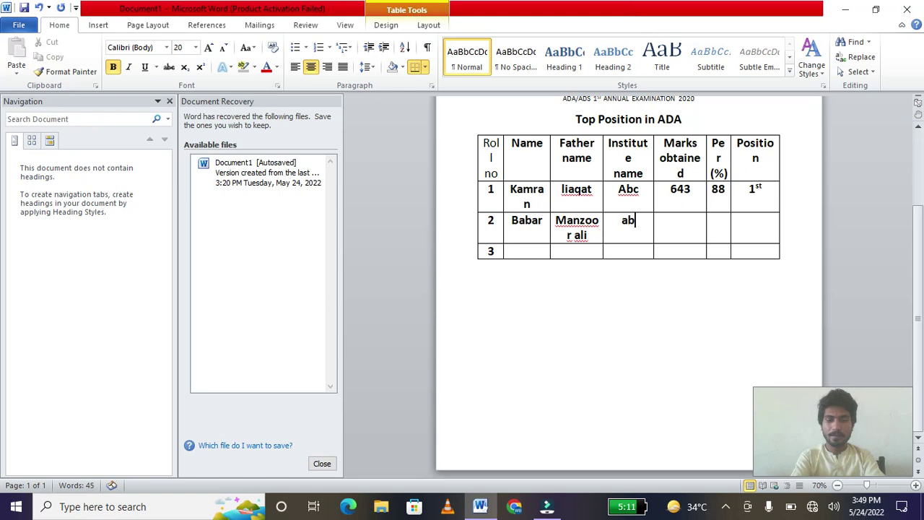
{"action": "type", "text": "c"}
{"action": "key", "text": "Tab"}
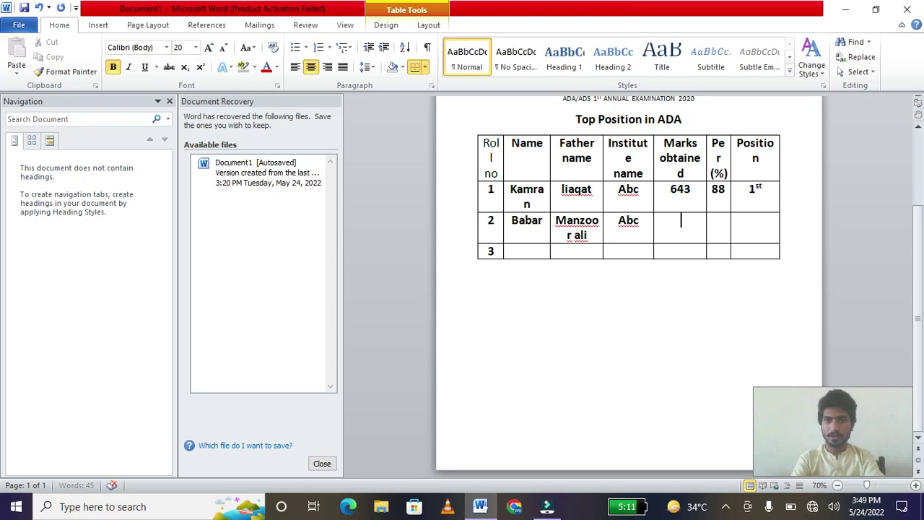
{"action": "type", "text": "634"}
{"action": "key", "text": "Tab"}
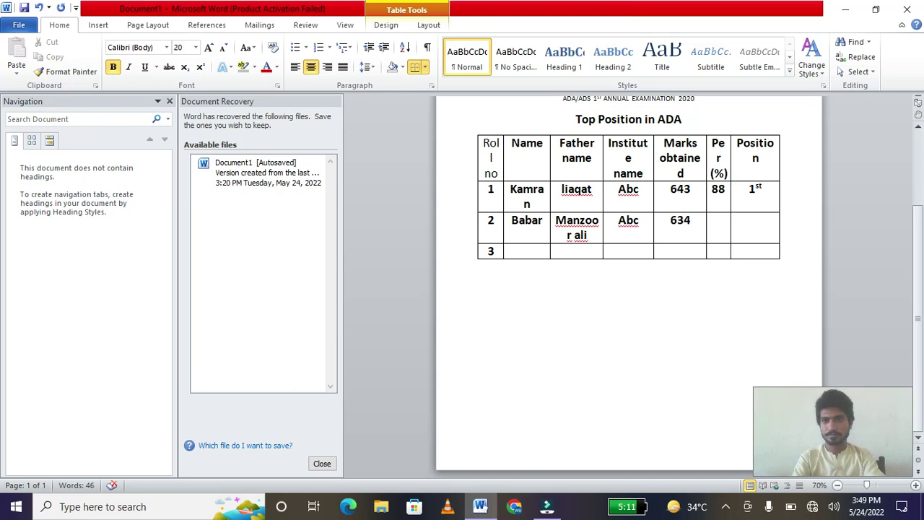
{"action": "type", "text": "77"}
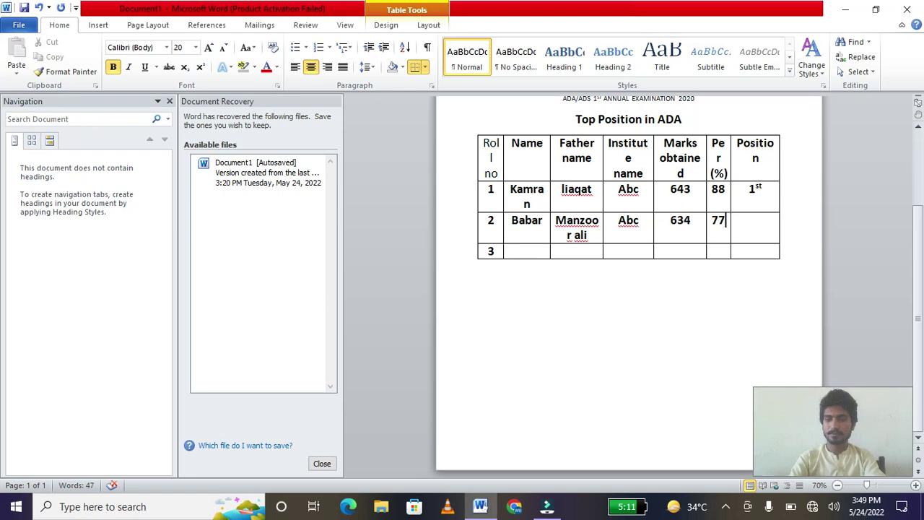
{"action": "key", "text": "BackSpace"}
{"action": "key", "text": "BackSpace"}
{"action": "type", "text": "8"}
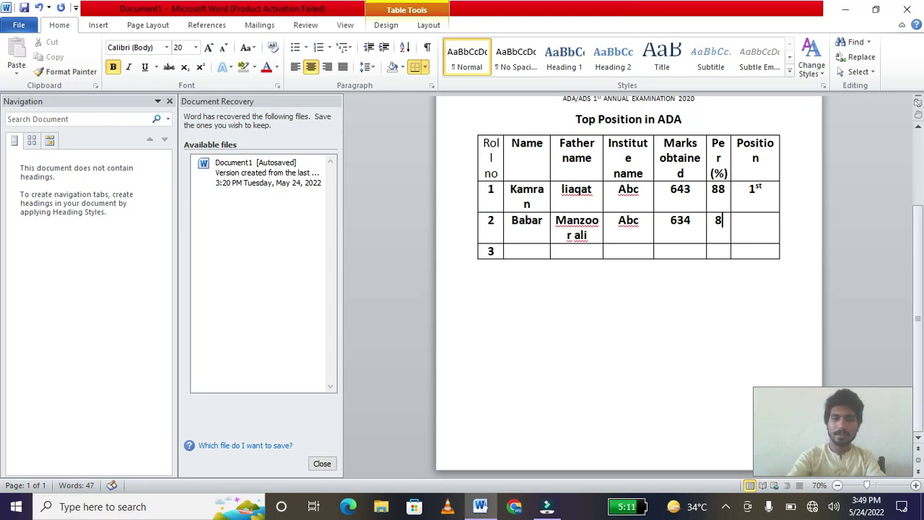
{"action": "type", "text": "0"}
{"action": "key", "text": "Tab"}
{"action": "type", "text": "2nd"}
Fill row 3 with the student's and father's names, Abc, 614, 78 and 3rd.
{"action": "left_click", "coordinate": [490, 250]}
{"action": "type", "text": "am"}
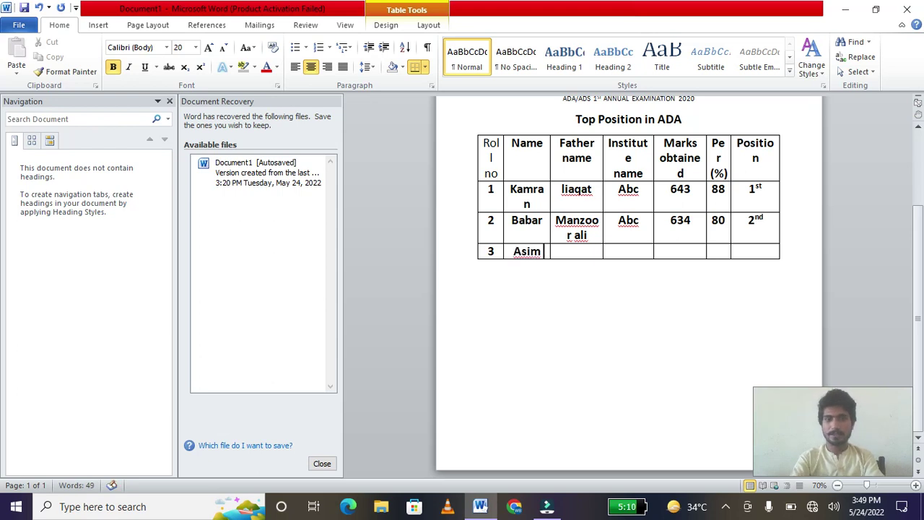
{"action": "key", "text": "Tab"}
{"action": "type", "text": "abid"}
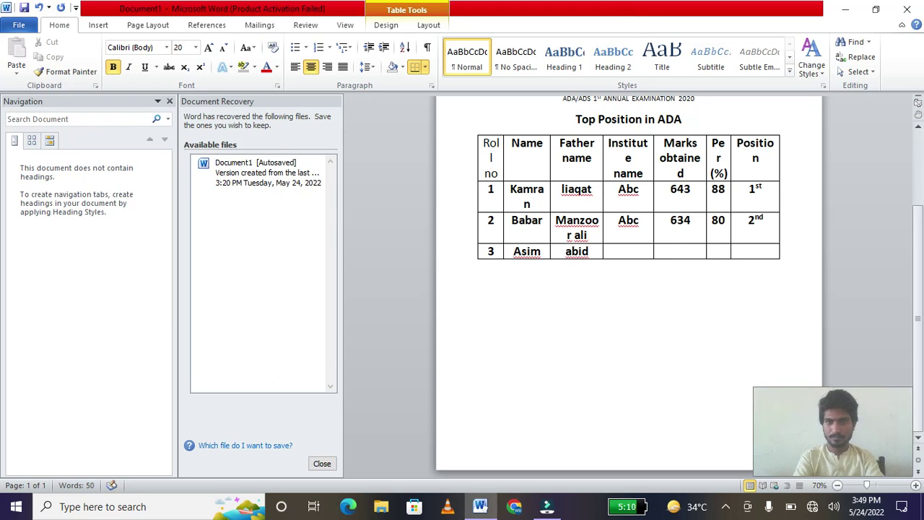
{"action": "key", "text": "Tab"}
{"action": "type", "text": "abc"}
{"action": "key", "text": "Tab"}
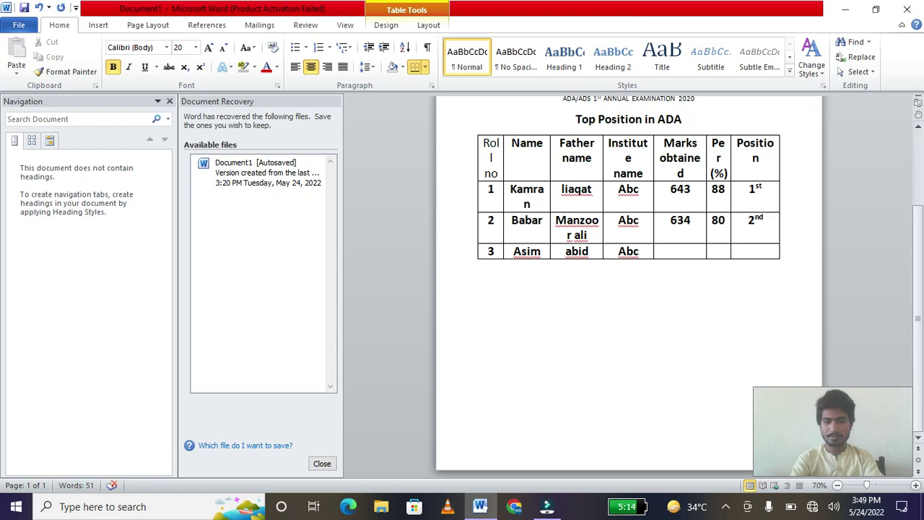
{"action": "type", "text": "614"}
{"action": "key", "text": "Tab"}
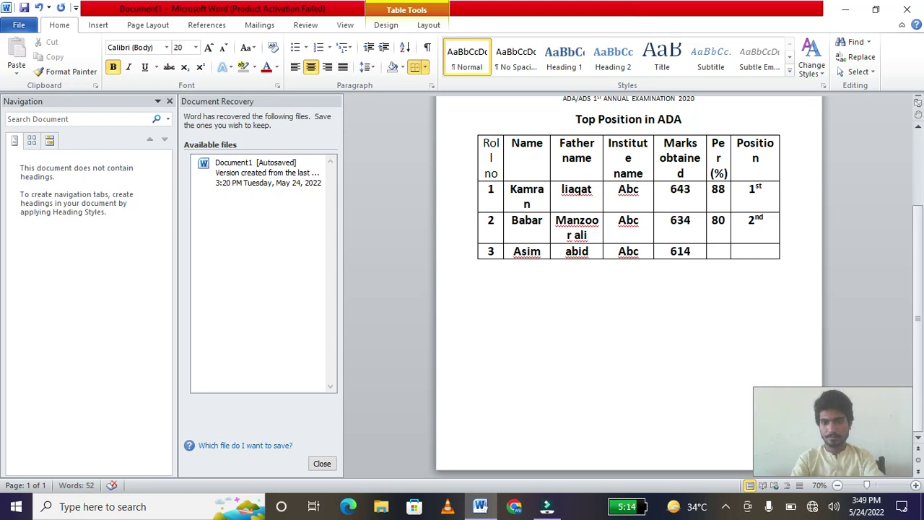
{"action": "type", "text": "78 "}
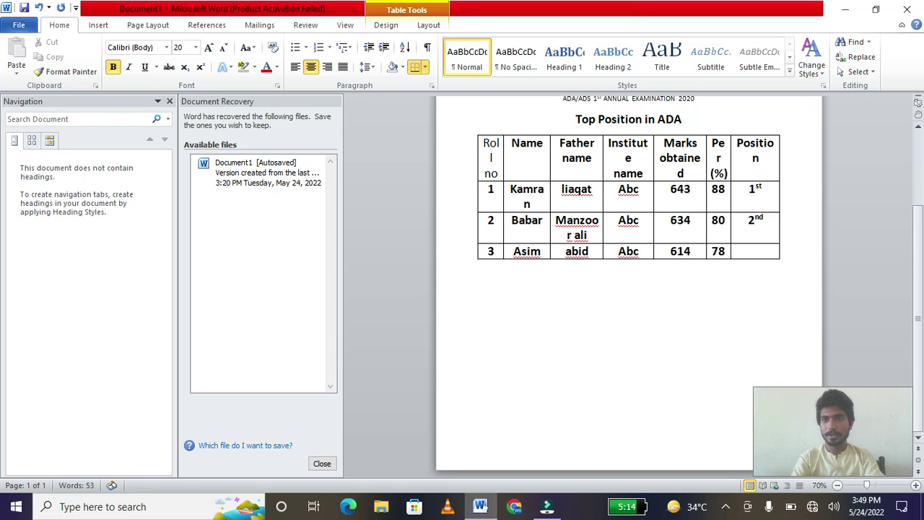
{"action": "type", "text": "3rd"}
{"action": "key", "text": "Right"}
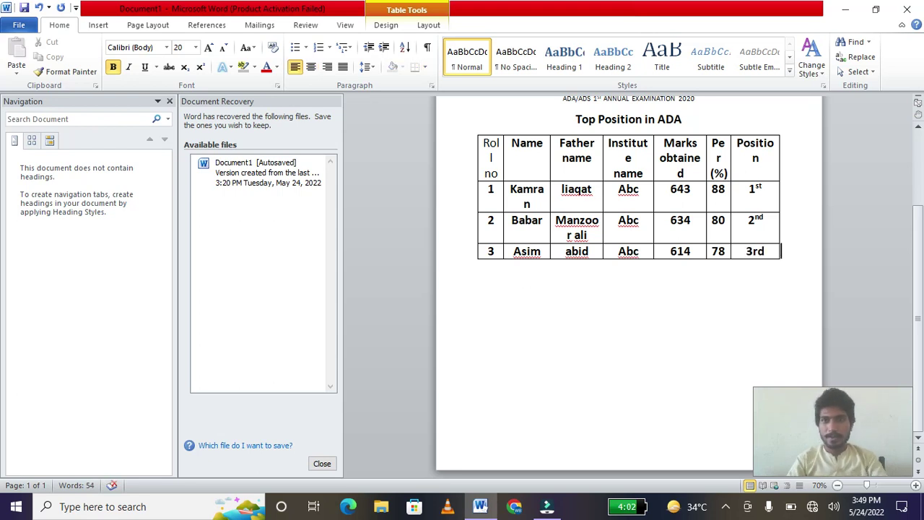
Remove bold formatting from the three student data rows.
{"action": "mouse_move", "coordinate": [778, 252]}
{"action": "left_mouse_down"}
{"action": "mouse_move", "coordinate": [702, 197]}
{"action": "mouse_move", "coordinate": [780, 213]}
{"action": "mouse_move", "coordinate": [485, 199]}
{"action": "left_mouse_up"}
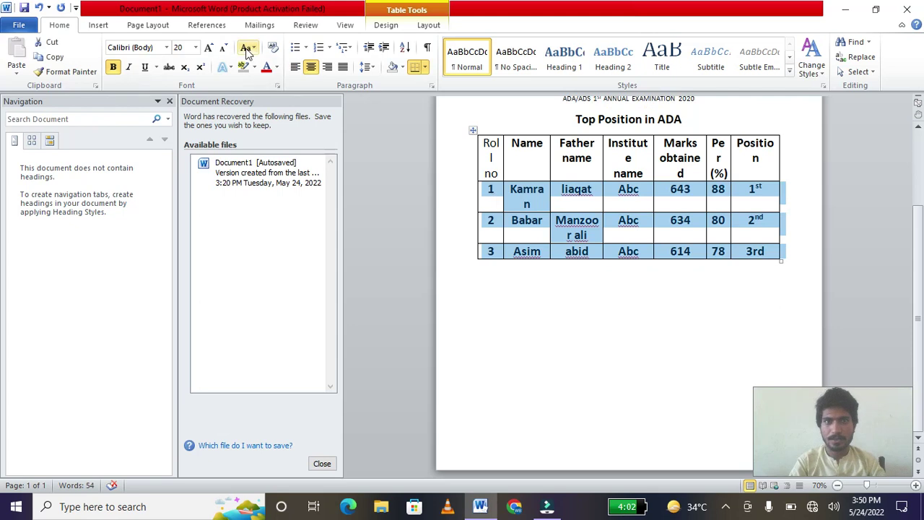
{"action": "left_click", "coordinate": [113, 66]}
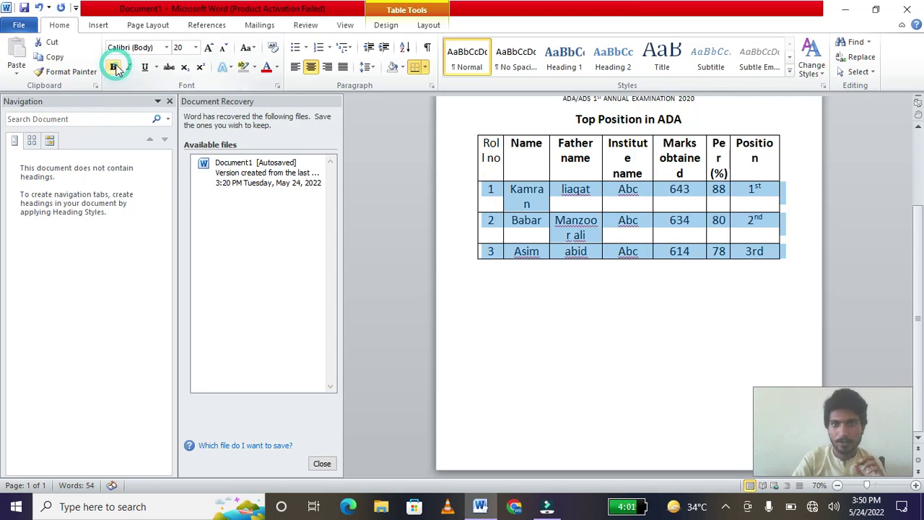
{"action": "mouse_move", "coordinate": [773, 164]}
{"action": "left_mouse_down"}
{"action": "mouse_move", "coordinate": [704, 150]}
{"action": "mouse_move", "coordinate": [488, 153]}
{"action": "left_mouse_up"}
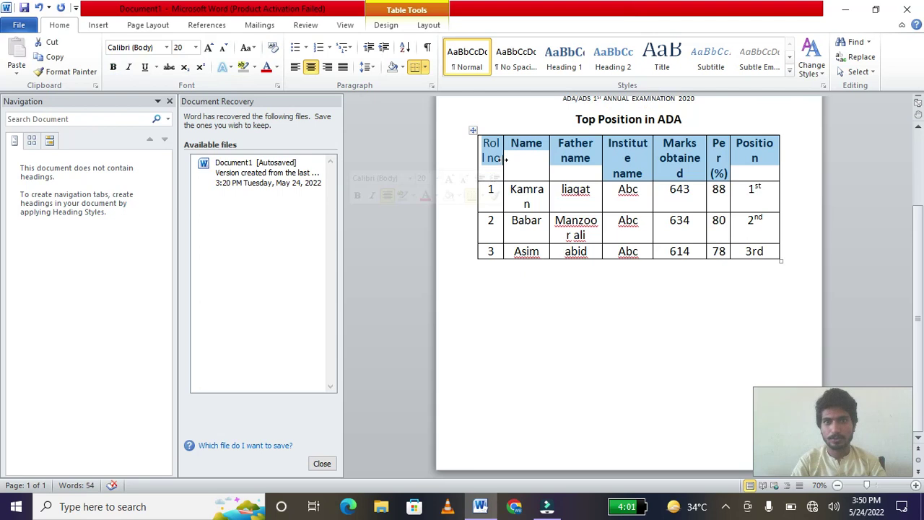
Apply black shading to the table's header row.
{"action": "left_click", "coordinate": [402, 67]}
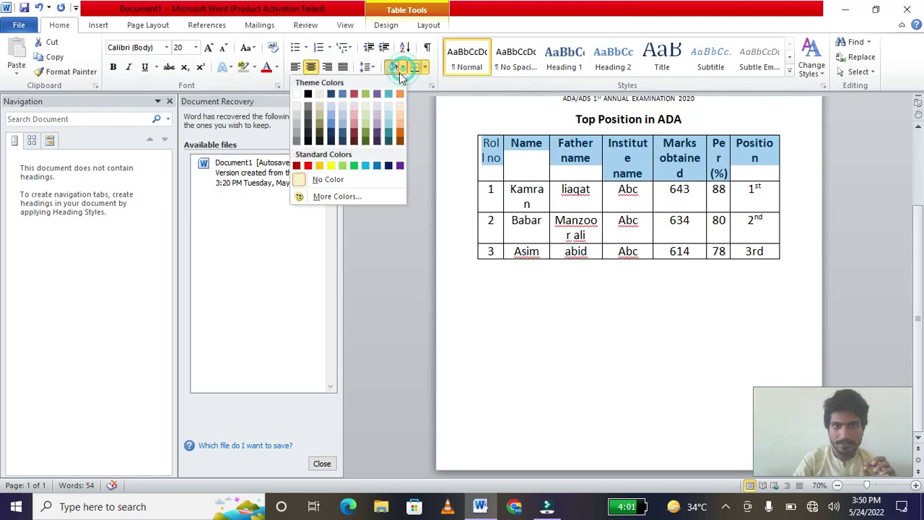
{"action": "left_click", "coordinate": [308, 95]}
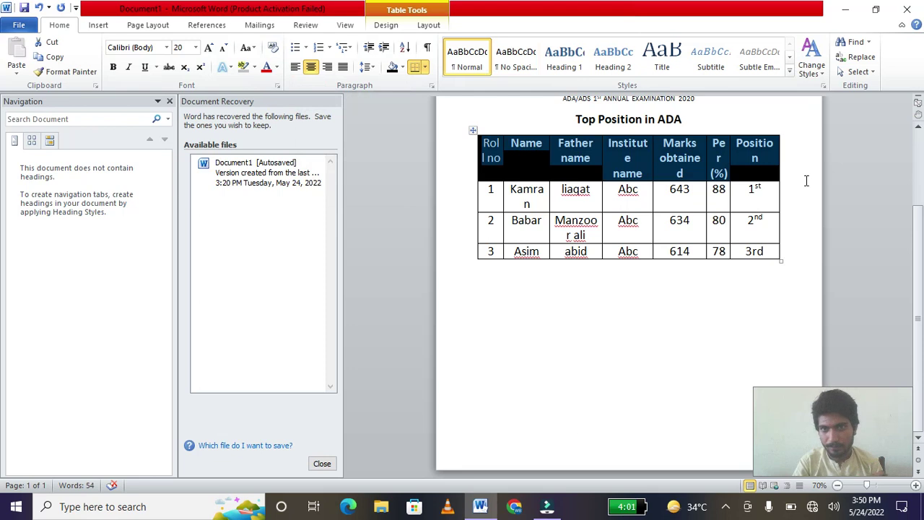
{"action": "left_click", "coordinate": [833, 180]}
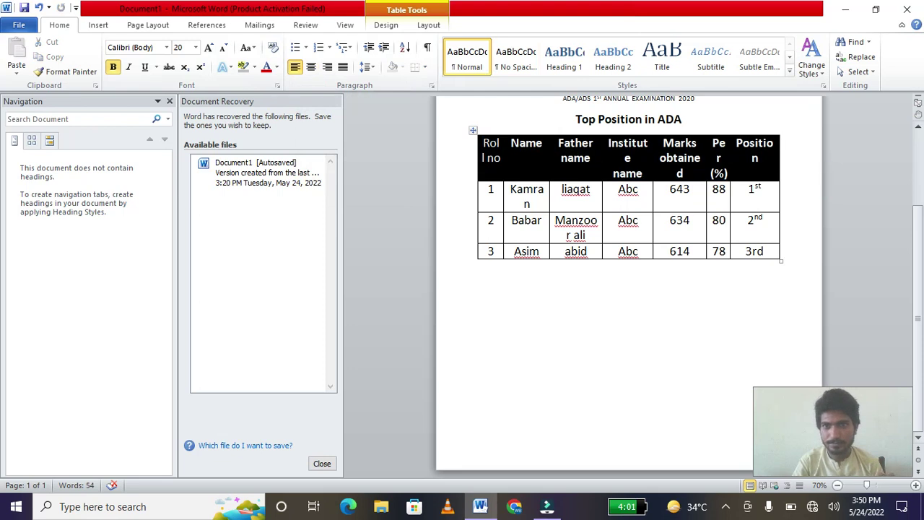
{"action": "left_click", "coordinate": [402, 67]}
{"action": "right_click", "coordinate": [402, 66]}
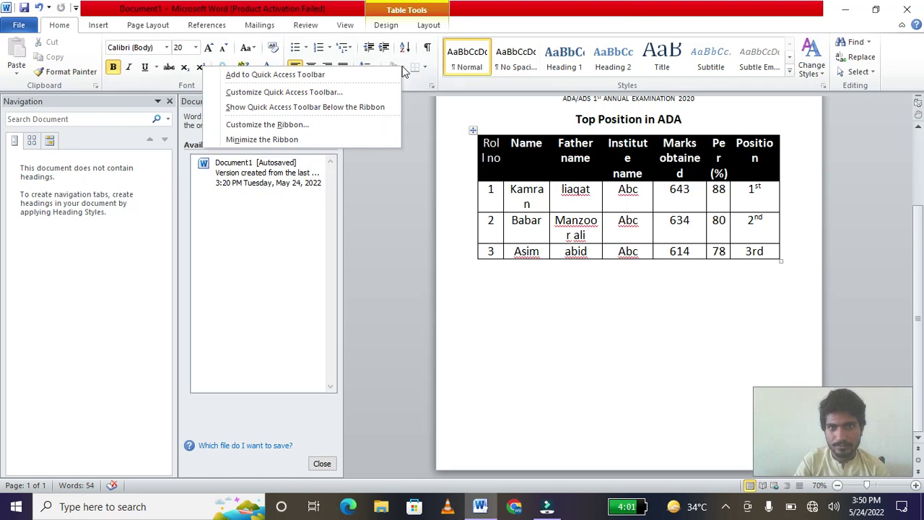
Change the header row's shading from black to a light grey theme colour.
{"action": "left_click", "coordinate": [402, 66]}
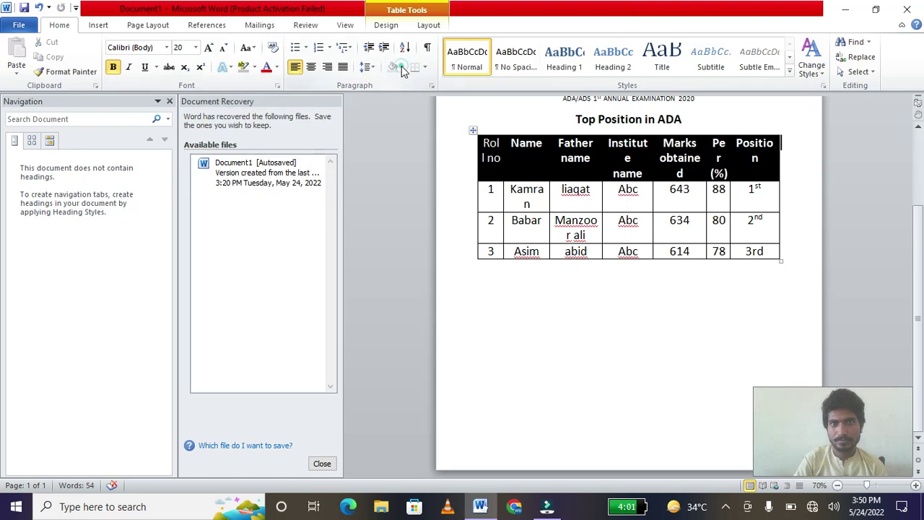
{"action": "left_click", "coordinate": [267, 67]}
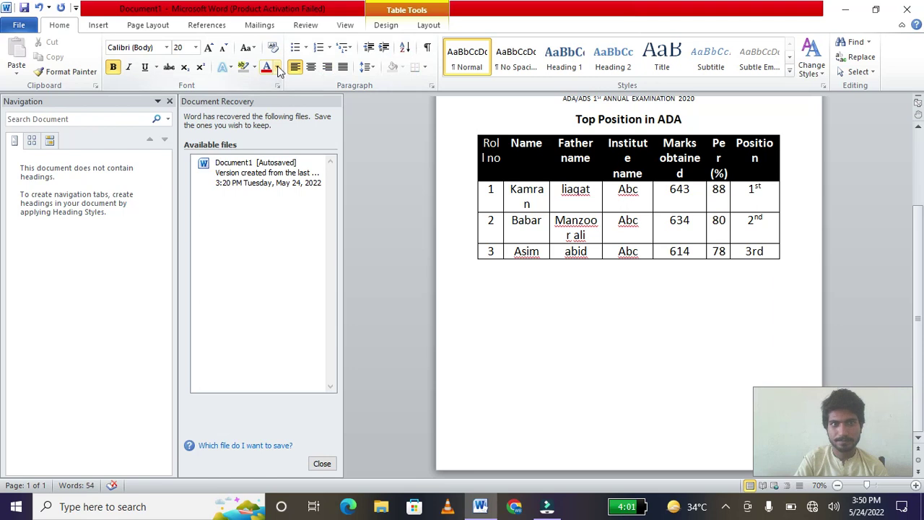
{"action": "left_click", "coordinate": [277, 68]}
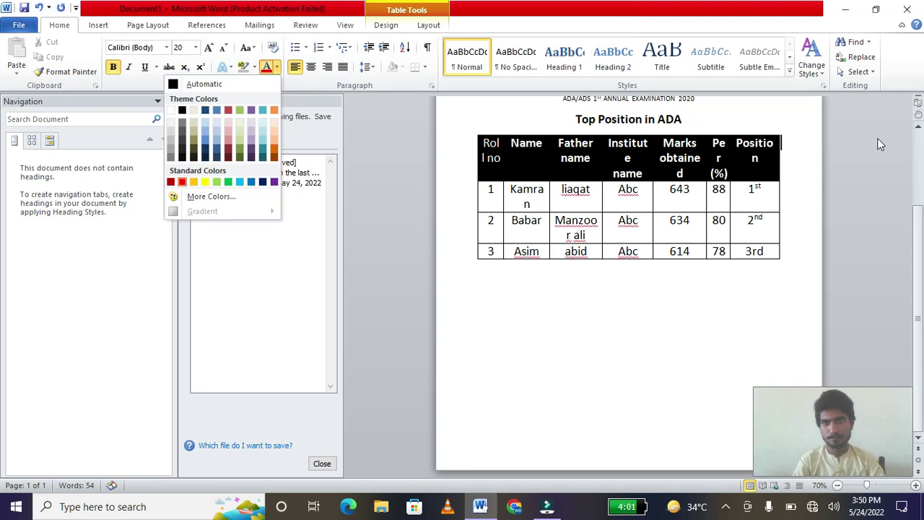
{"action": "left_click", "coordinate": [785, 172]}
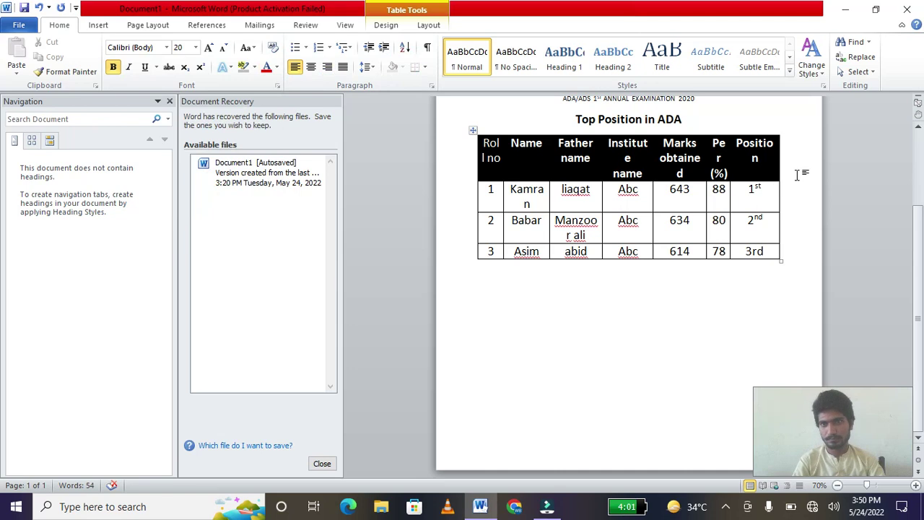
{"action": "mouse_move", "coordinate": [784, 188]}
{"action": "left_mouse_down"}
{"action": "mouse_move", "coordinate": [527, 151]}
{"action": "mouse_move", "coordinate": [462, 156]}
{"action": "left_mouse_up"}
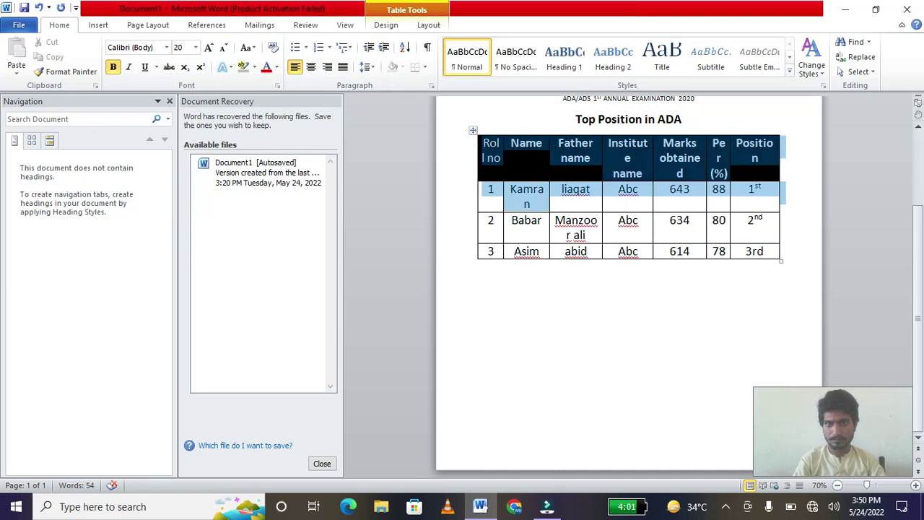
{"action": "left_click", "coordinate": [680, 189]}
{"action": "mouse_move", "coordinate": [795, 169]}
{"action": "left_mouse_down"}
{"action": "mouse_move", "coordinate": [718, 160]}
{"action": "mouse_move", "coordinate": [486, 165]}
{"action": "left_mouse_up"}
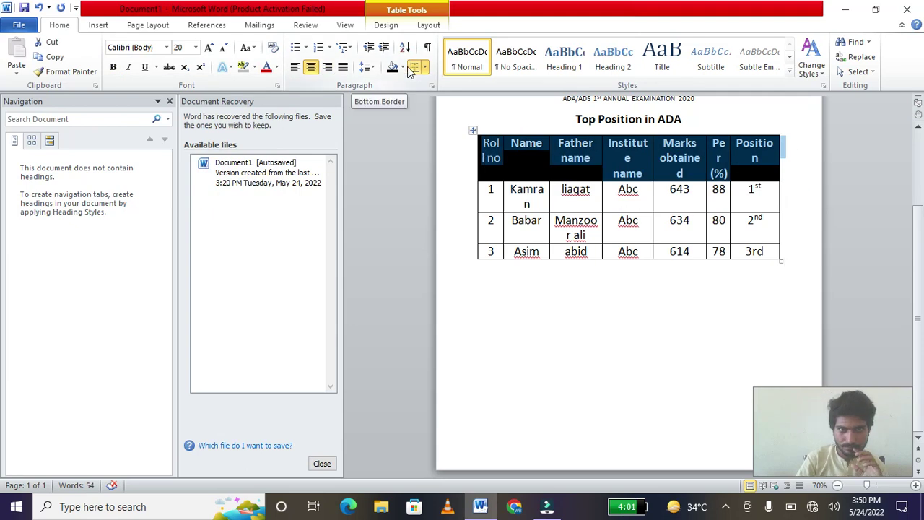
{"action": "left_click", "coordinate": [402, 67]}
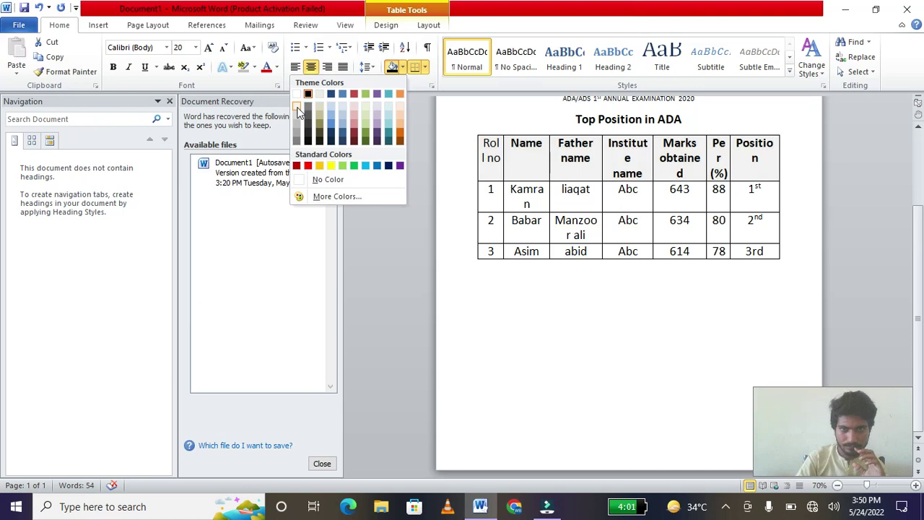
{"action": "left_click", "coordinate": [297, 108]}
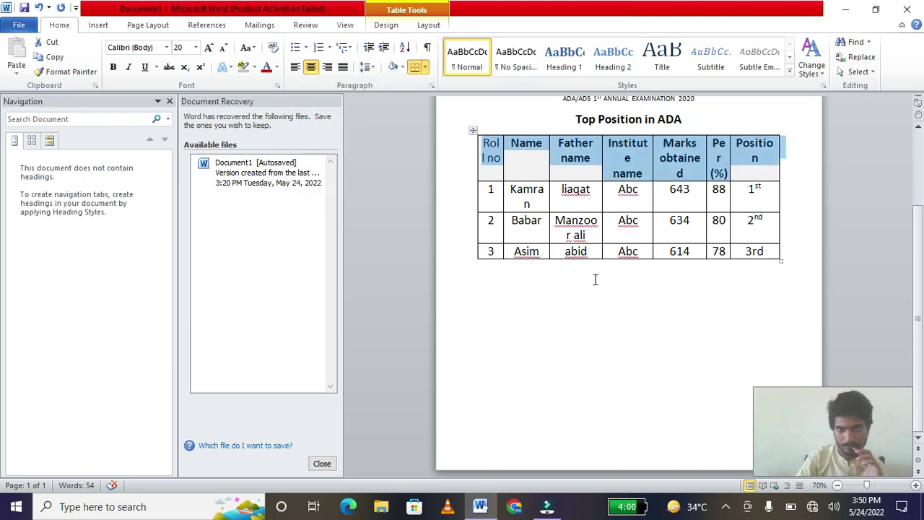
Widen the Roll no, Institute name, Marks obtained and Position columns and adjust Per (%).
{"action": "left_click", "coordinate": [438, 272]}
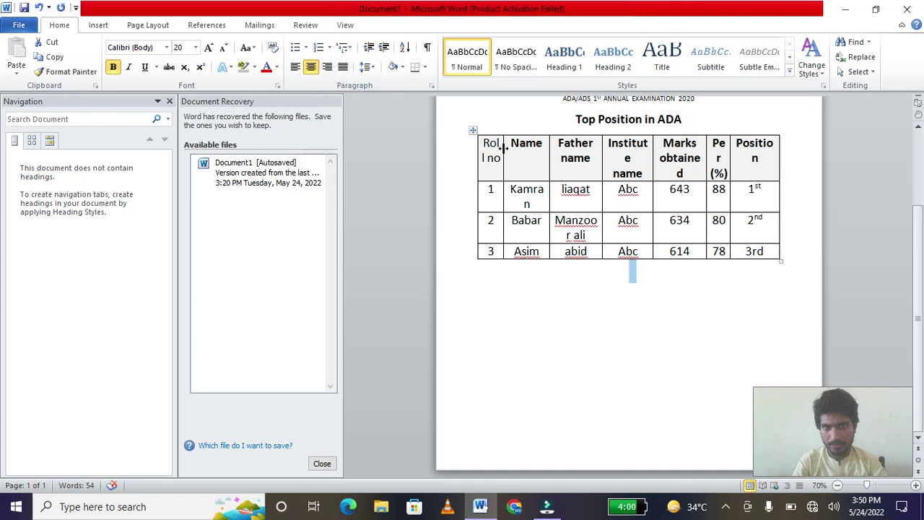
{"action": "left_click_drag", "start_coordinate": [503, 148], "coordinate": [510, 149]}
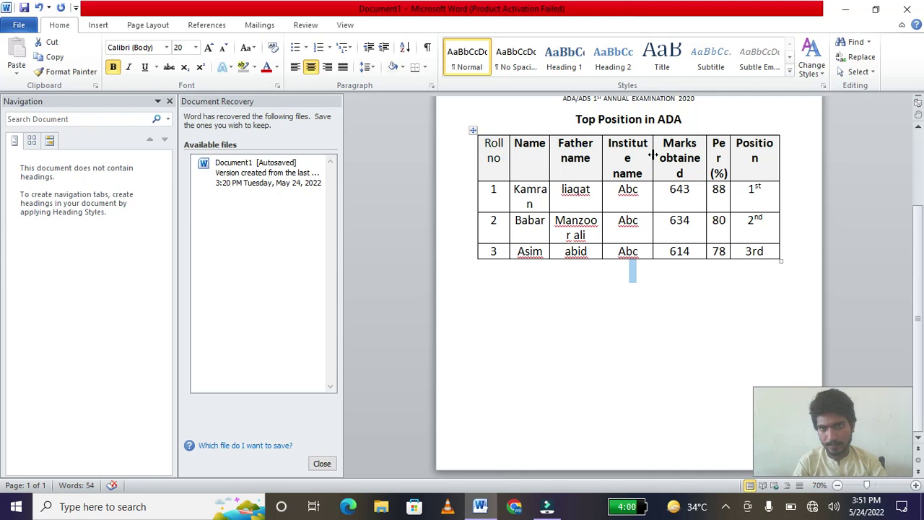
{"action": "left_click_drag", "start_coordinate": [652, 155], "coordinate": [656, 154]}
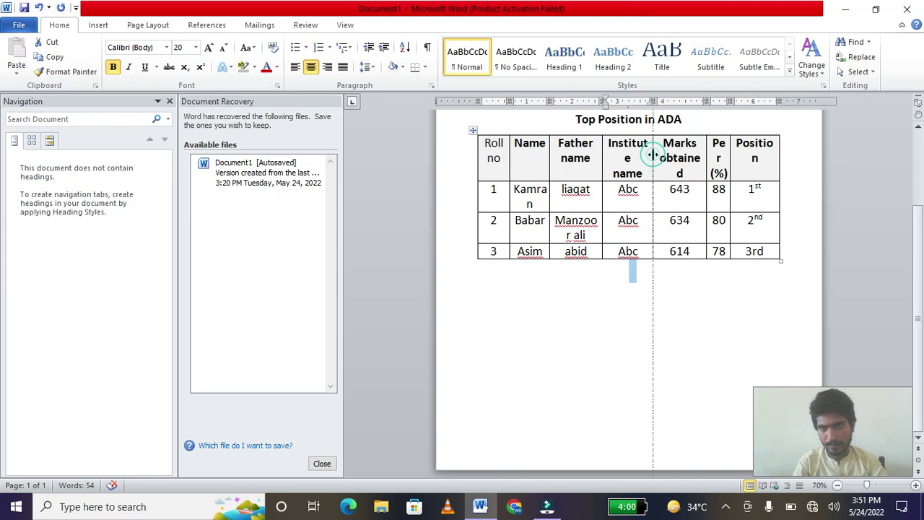
{"action": "left_click", "coordinate": [705, 153]}
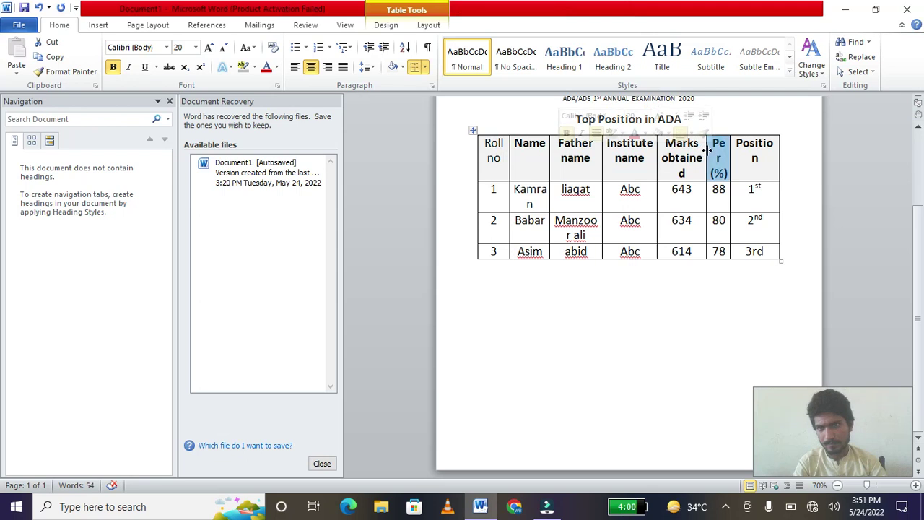
{"action": "left_click_drag", "start_coordinate": [707, 152], "coordinate": [711, 150]}
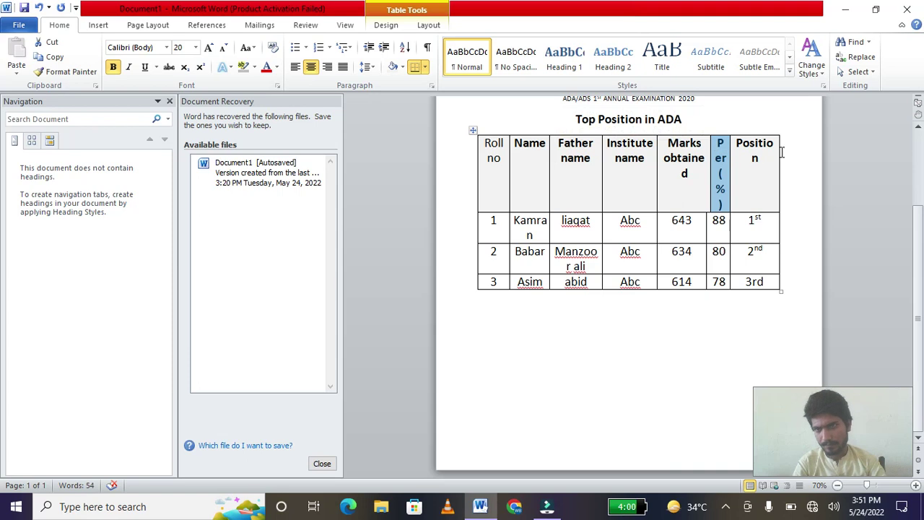
{"action": "left_click_drag", "start_coordinate": [779, 150], "coordinate": [797, 152]}
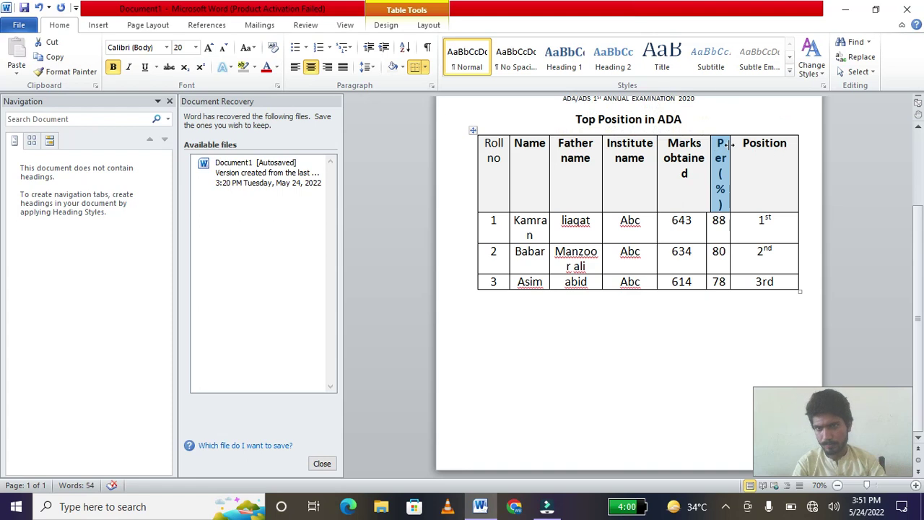
{"action": "left_click_drag", "start_coordinate": [730, 144], "coordinate": [738, 144]}
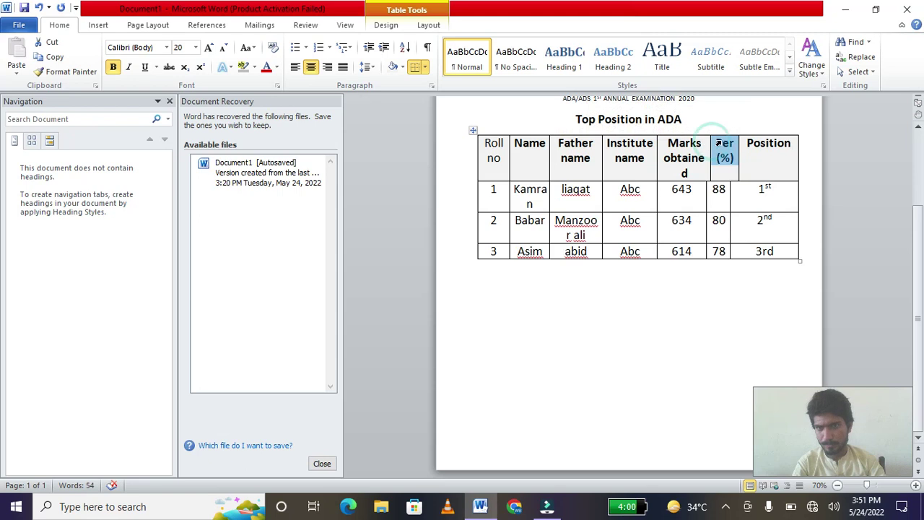
{"action": "left_click_drag", "start_coordinate": [711, 150], "coordinate": [716, 149]}
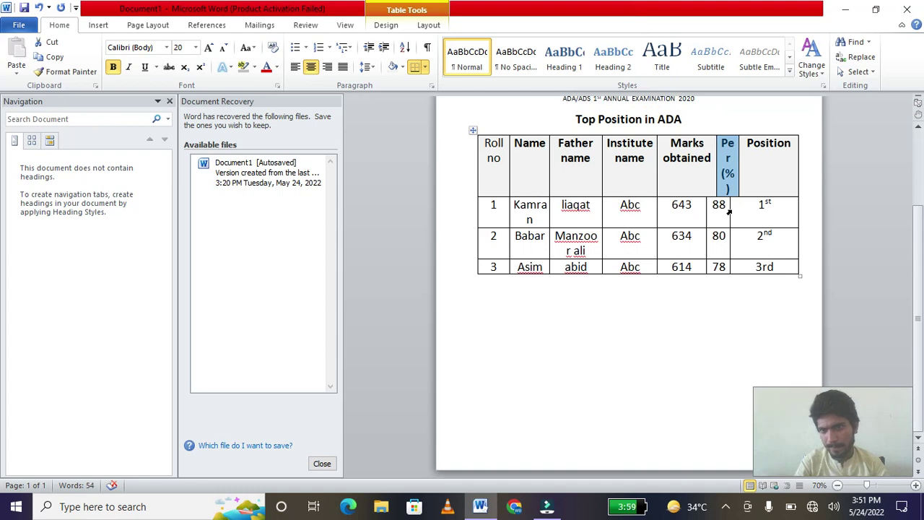
{"action": "left_click", "coordinate": [684, 119]}
{"action": "scroll", "coordinate": [693, 126], "scroll_direction": "up", "scroll_amount": 2}
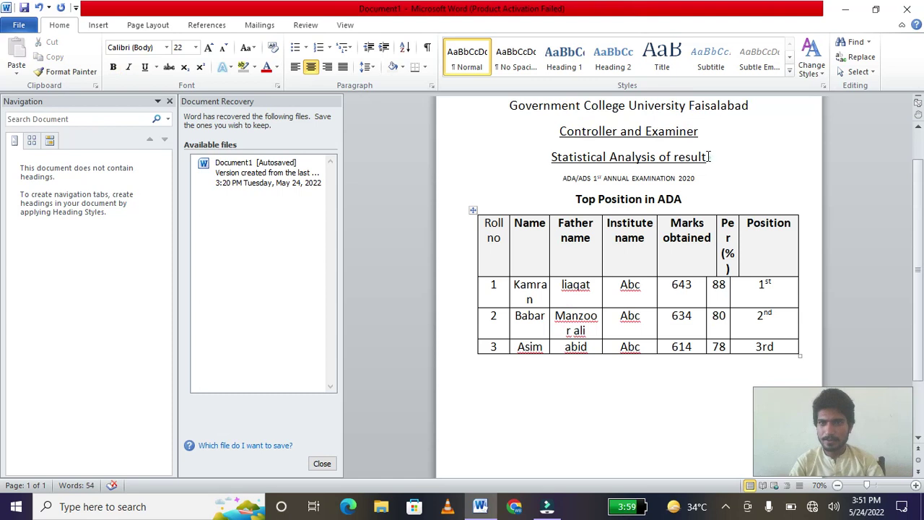
Bold the three heading lines, from the university name to 'Statistical Analysis of result'.
{"action": "left_click_drag", "start_coordinate": [709, 156], "coordinate": [570, 105]}
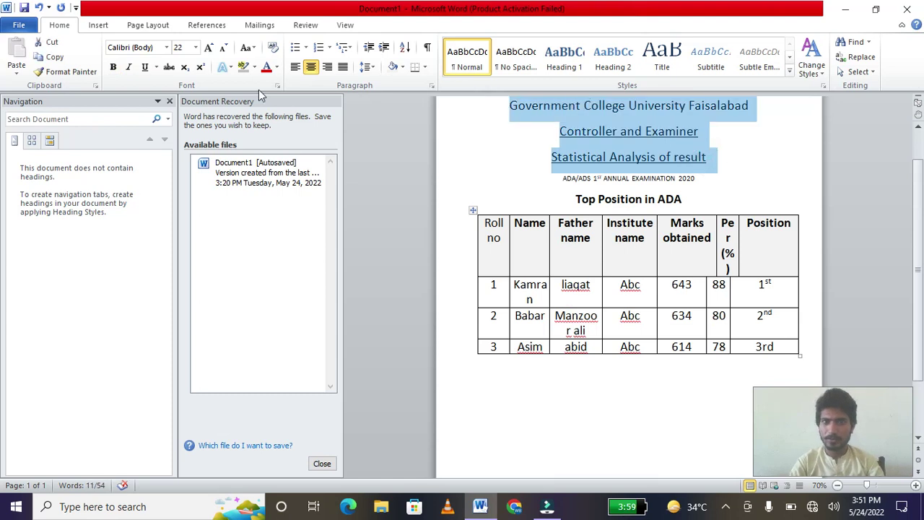
{"action": "left_click", "coordinate": [114, 67]}
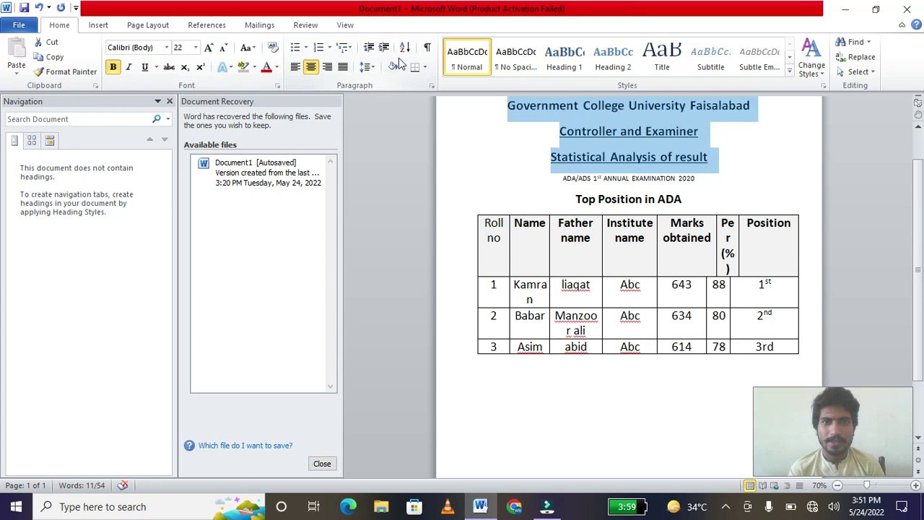
{"action": "left_click", "coordinate": [156, 28]}
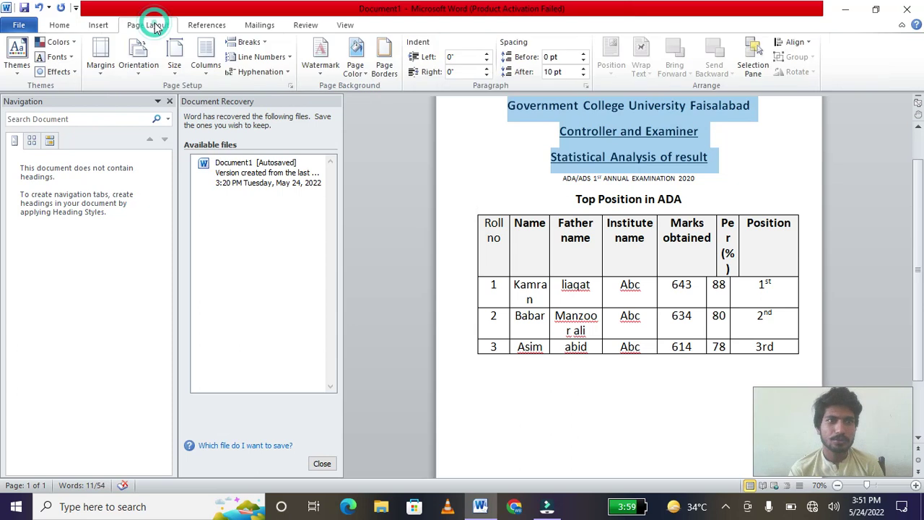
Start inserting a picture and search the Downloads folder for the logo.
{"action": "left_click", "coordinate": [101, 27]}
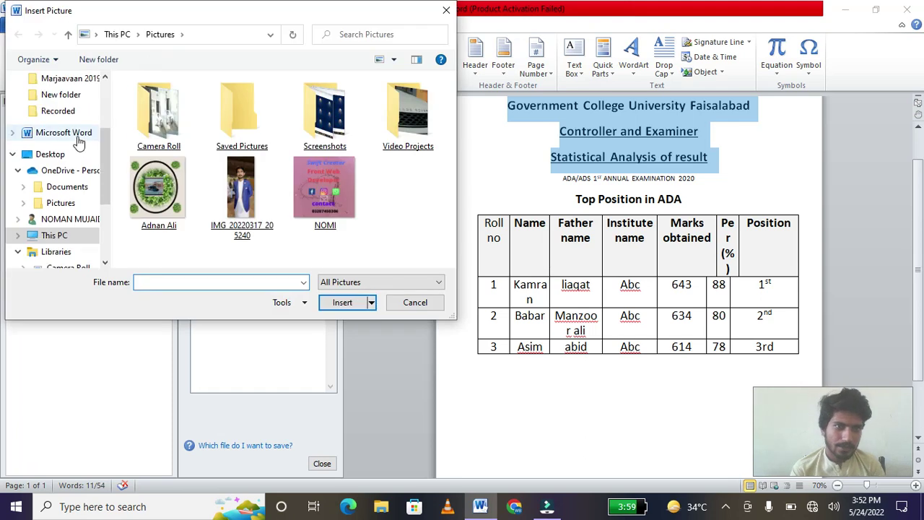
{"action": "scroll", "coordinate": [106, 93], "scroll_direction": "up", "scroll_amount": 3}
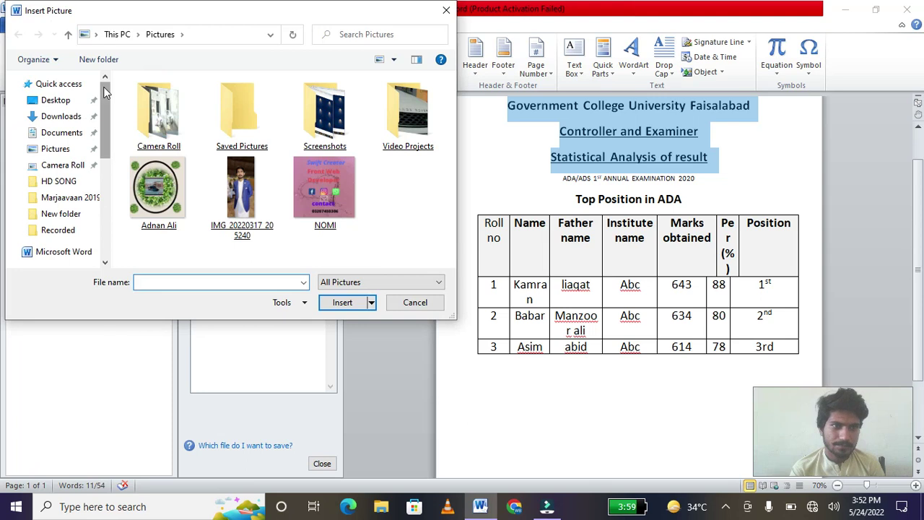
{"action": "left_click", "coordinate": [82, 120]}
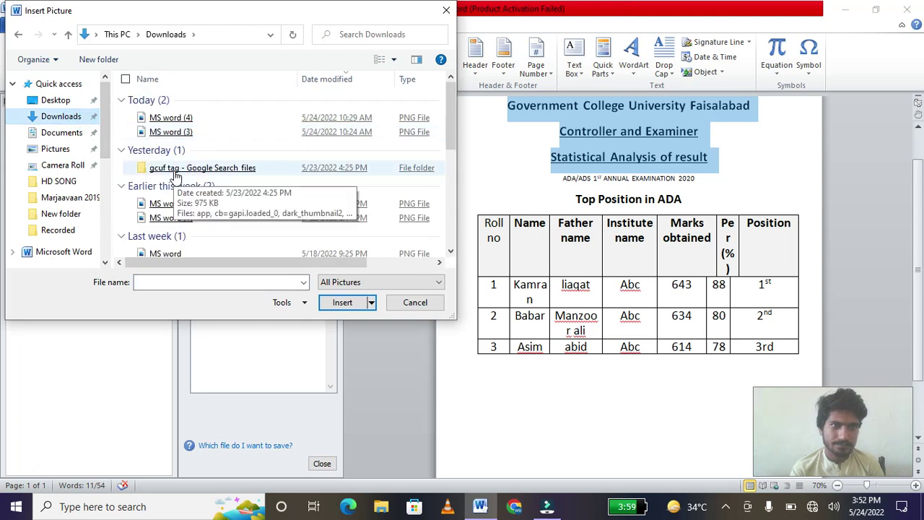
{"action": "double_click", "coordinate": [173, 172]}
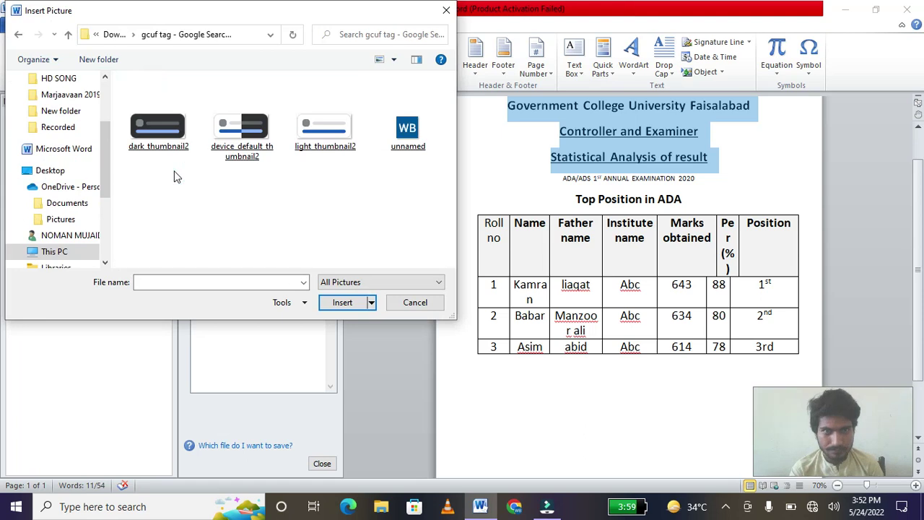
{"action": "left_click", "coordinate": [18, 34]}
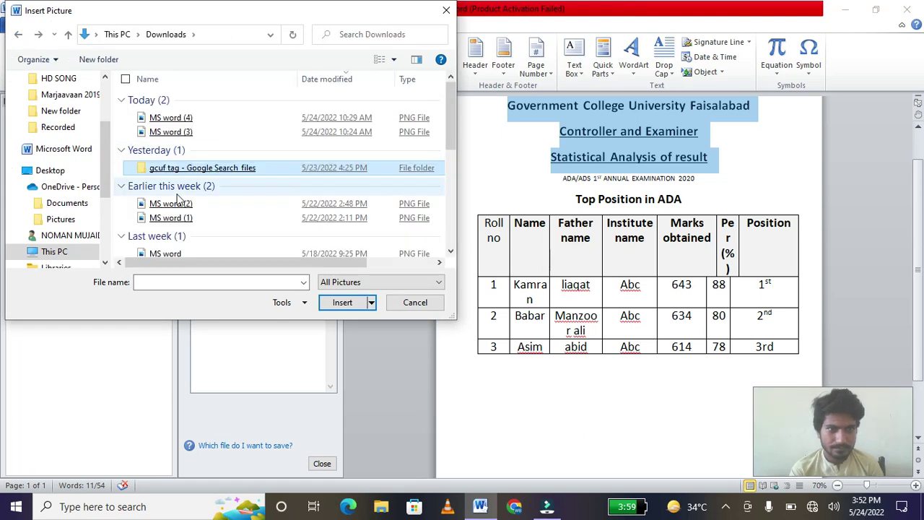
{"action": "scroll", "coordinate": [177, 198], "scroll_direction": "down", "scroll_amount": 2}
{"action": "scroll", "coordinate": [177, 198], "scroll_direction": "down", "scroll_amount": 1}
{"action": "scroll", "coordinate": [177, 198], "scroll_direction": "down", "scroll_amount": 1}
{"action": "scroll", "coordinate": [177, 198], "scroll_direction": "down", "scroll_amount": 1}
{"action": "scroll", "coordinate": [156, 217], "scroll_direction": "down", "scroll_amount": 1}
{"action": "scroll", "coordinate": [156, 217], "scroll_direction": "down", "scroll_amount": 1}
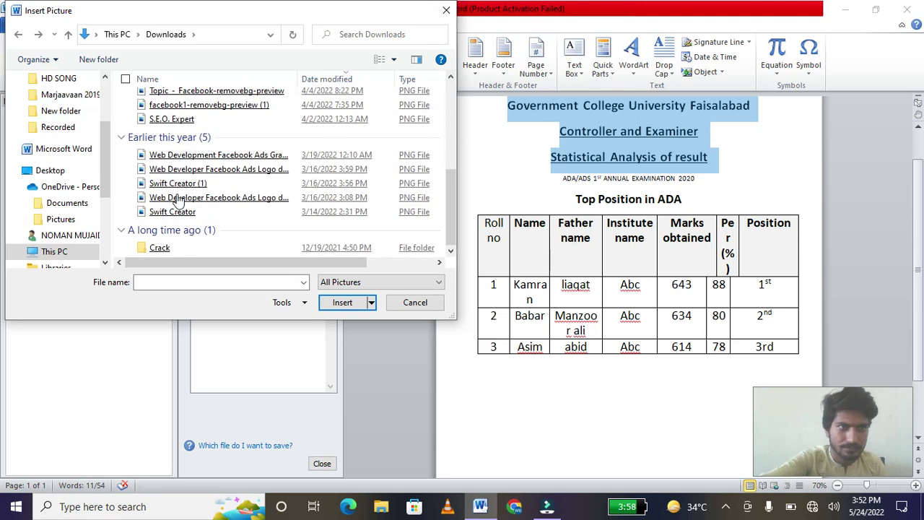
Insert the 'Gc u f' logo image from the Documents folder.
{"action": "left_click", "coordinate": [75, 172]}
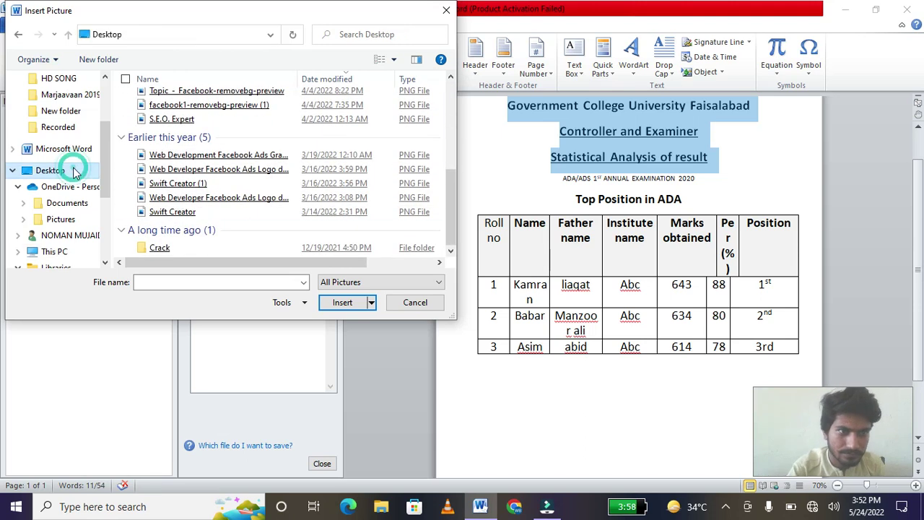
{"action": "left_click", "coordinate": [217, 159]}
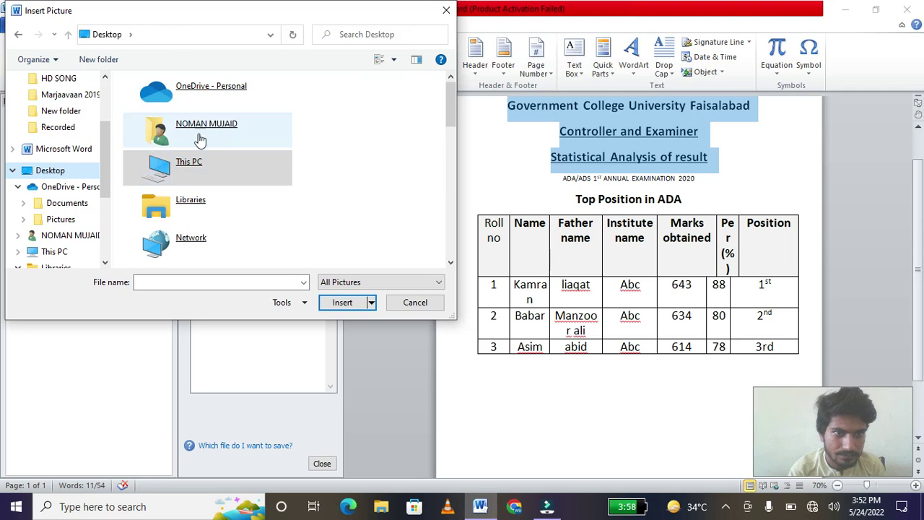
{"action": "scroll", "coordinate": [103, 82], "scroll_direction": "up", "scroll_amount": 2}
{"action": "left_click", "coordinate": [71, 81]}
{"action": "left_click", "coordinate": [76, 96]}
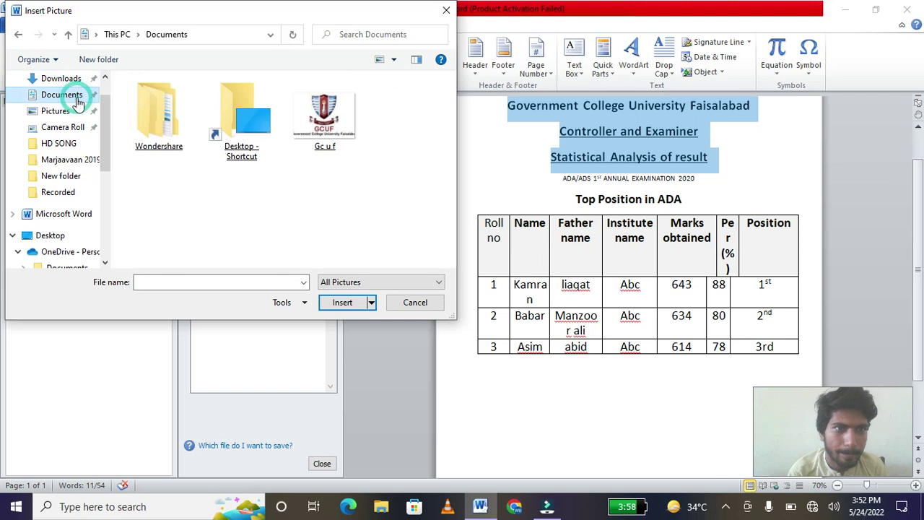
{"action": "double_click", "coordinate": [343, 127]}
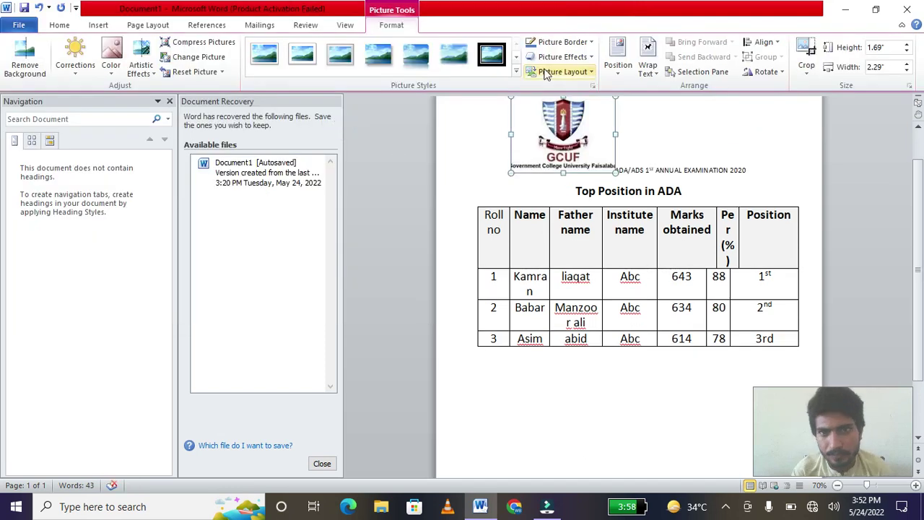
Try placing the logo top left and narrowing it, then undo the resize, reposition and insertion.
{"action": "left_click", "coordinate": [619, 58]}
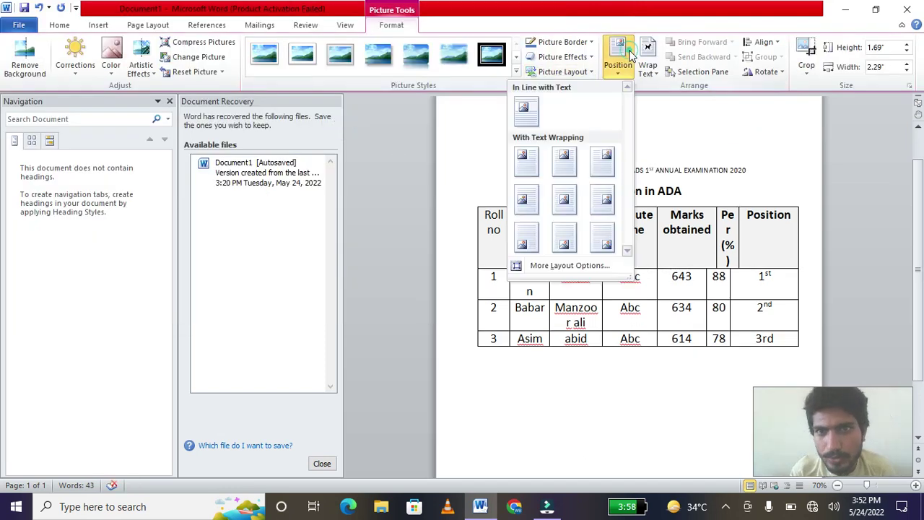
{"action": "left_click", "coordinate": [526, 156]}
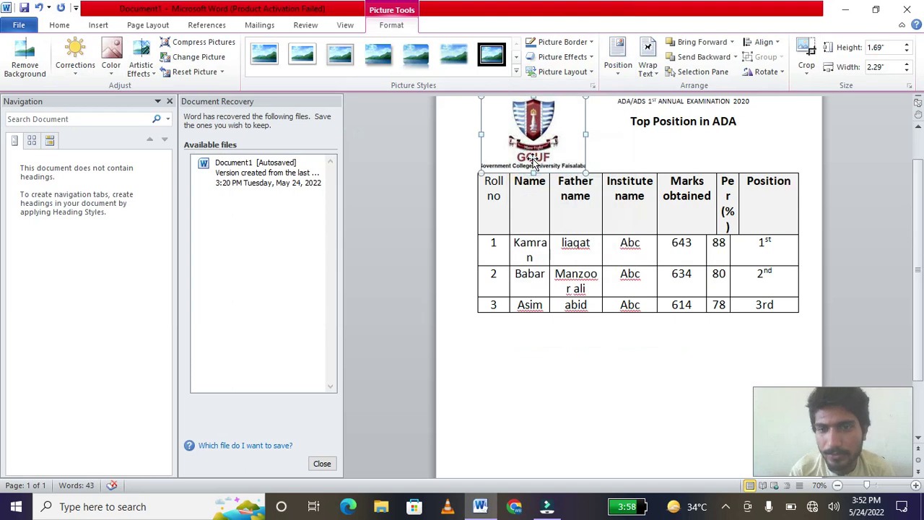
{"action": "scroll", "coordinate": [533, 160], "scroll_direction": "up", "scroll_amount": 2}
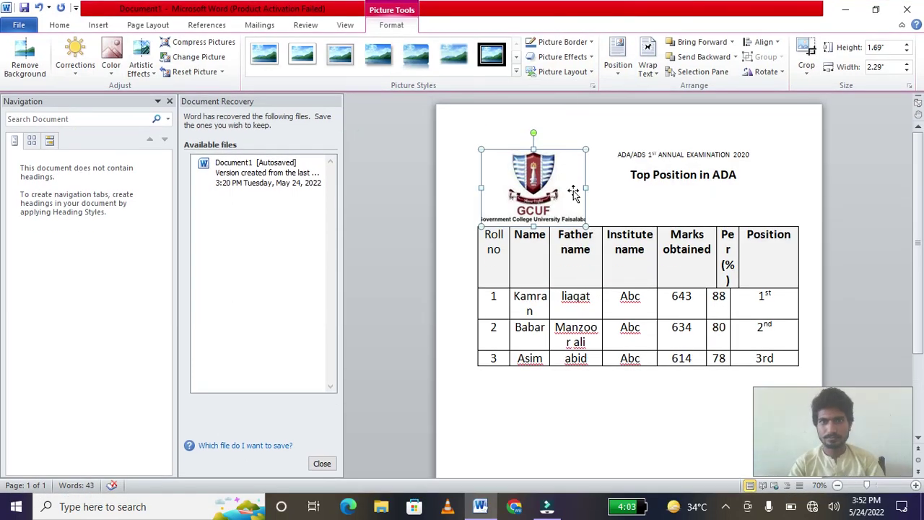
{"action": "left_click_drag", "start_coordinate": [585, 187], "coordinate": [545, 188]}
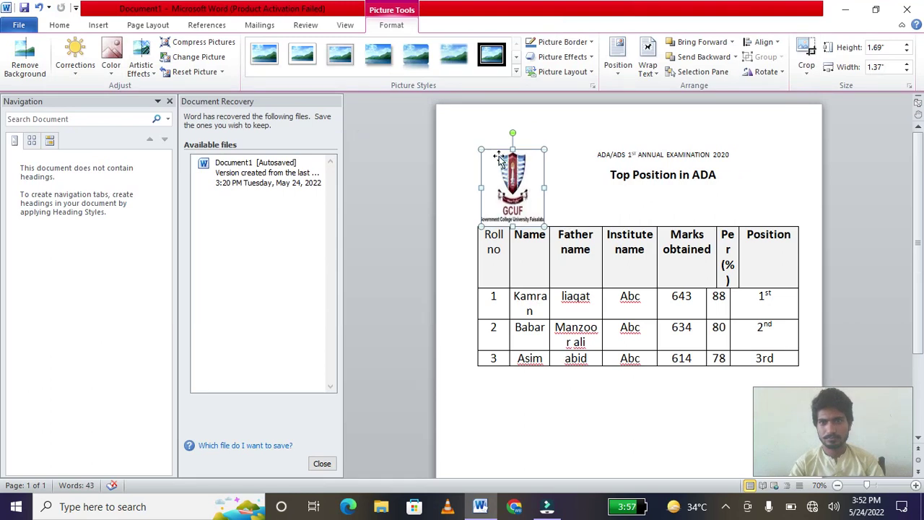
{"action": "left_click", "coordinate": [41, 7]}
{"action": "left_click", "coordinate": [42, 7]}
{"action": "left_click", "coordinate": [41, 7]}
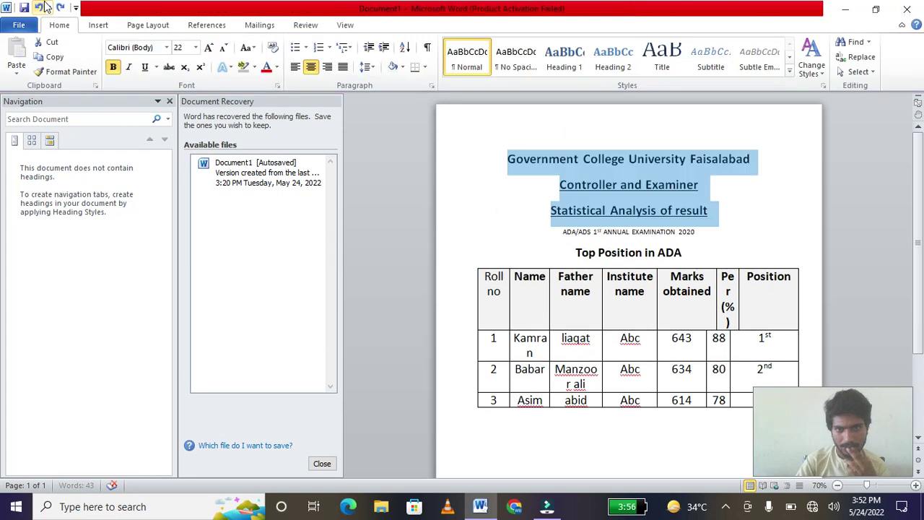
Insert the GCUF logo picture again before 'Controller and Examiner'.
{"action": "left_click", "coordinate": [523, 196]}
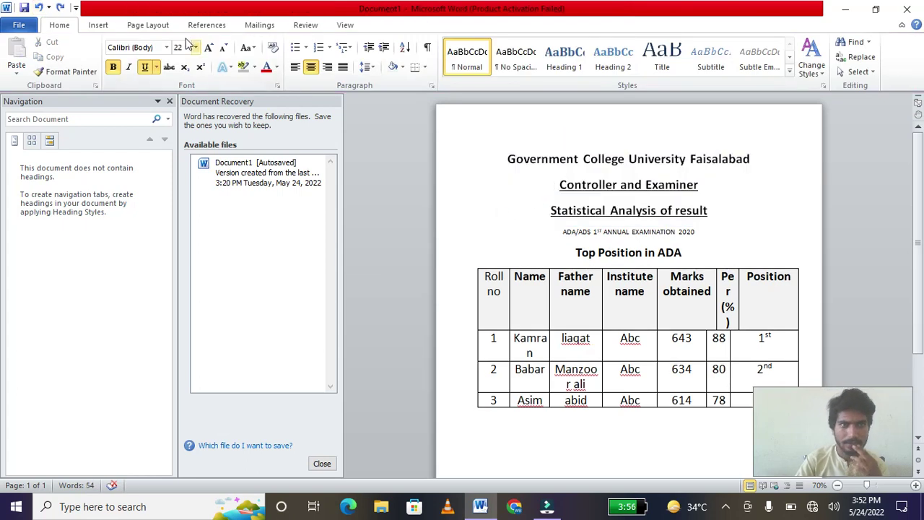
{"action": "left_click", "coordinate": [99, 25]}
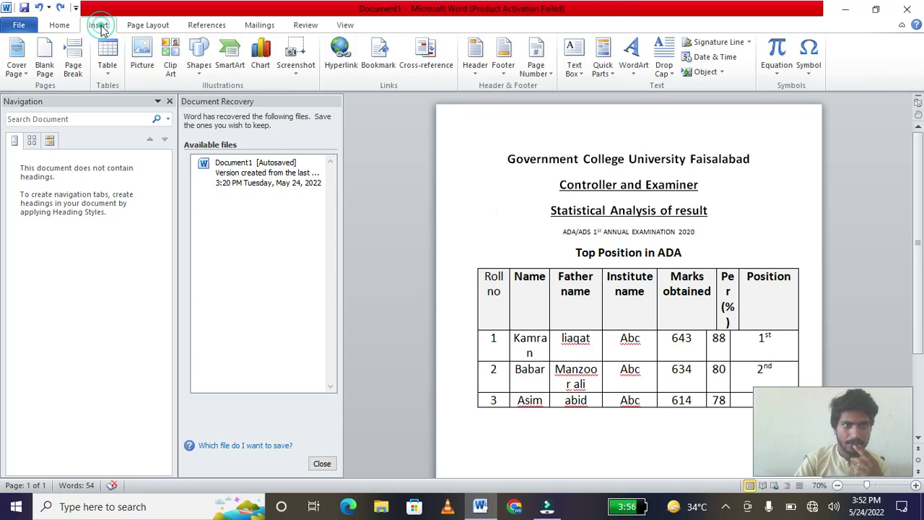
{"action": "left_click", "coordinate": [143, 56]}
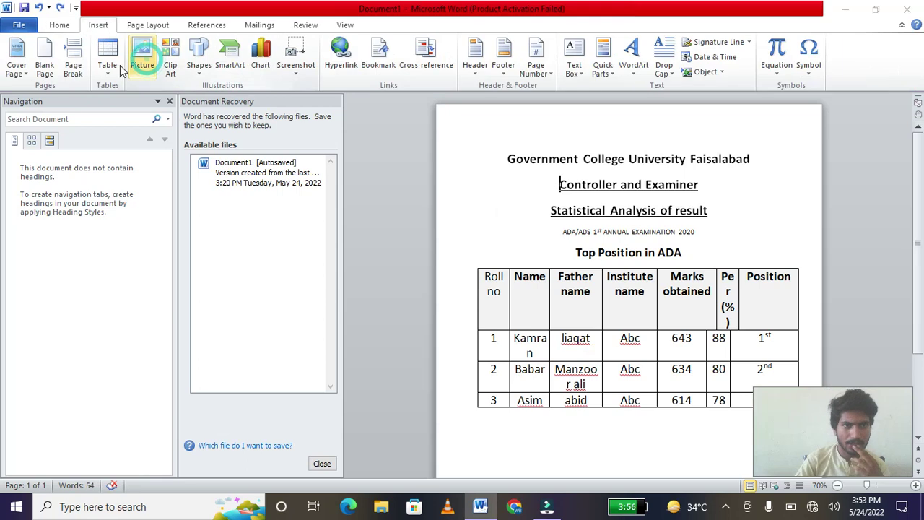
{"action": "double_click", "coordinate": [189, 125]}
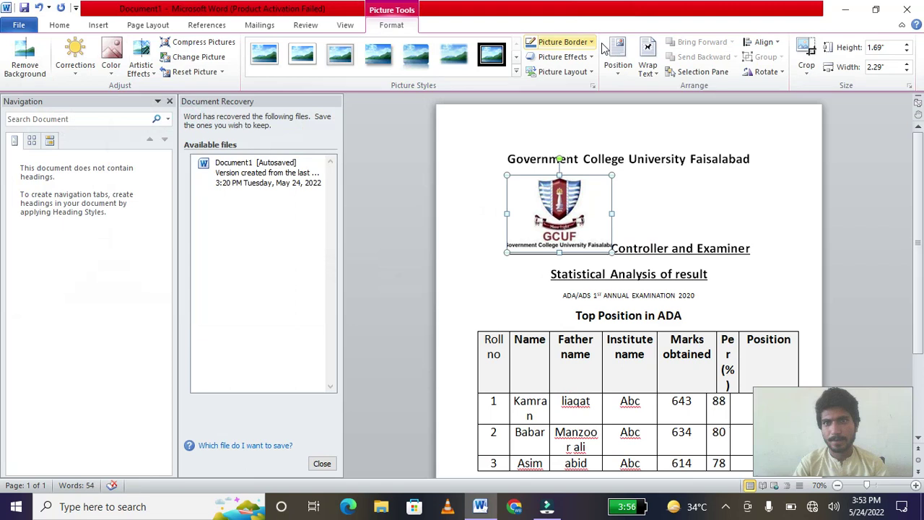
Wrap the logo top left beside the headings, narrow it to about 1.48 inches, then switch to Filmora.
{"action": "left_click", "coordinate": [617, 54]}
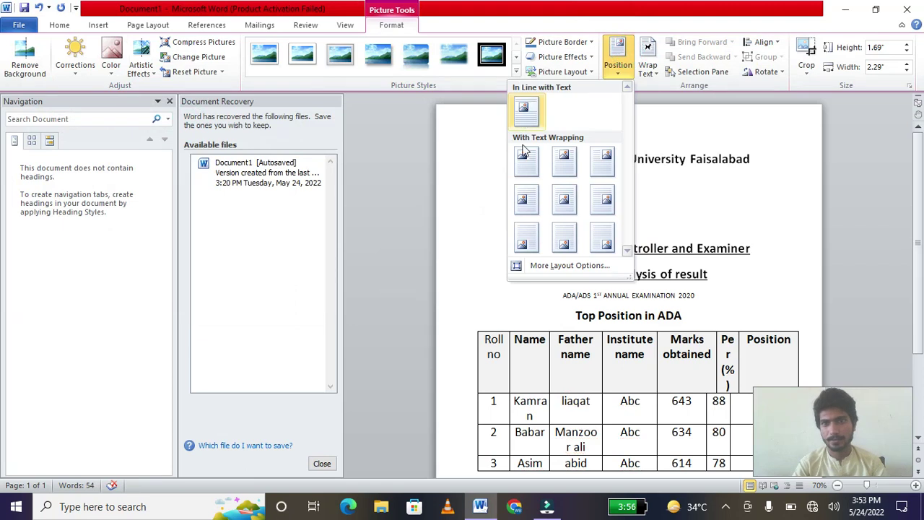
{"action": "left_click", "coordinate": [525, 155]}
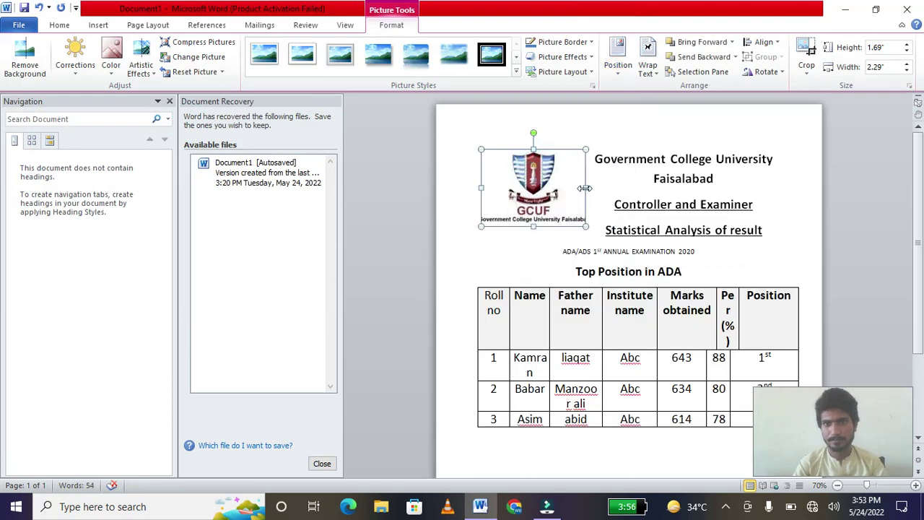
{"action": "mouse_move", "coordinate": [584, 187]}
{"action": "left_mouse_down"}
{"action": "mouse_move", "coordinate": [565, 186]}
{"action": "mouse_move", "coordinate": [588, 187]}
{"action": "left_mouse_up"}
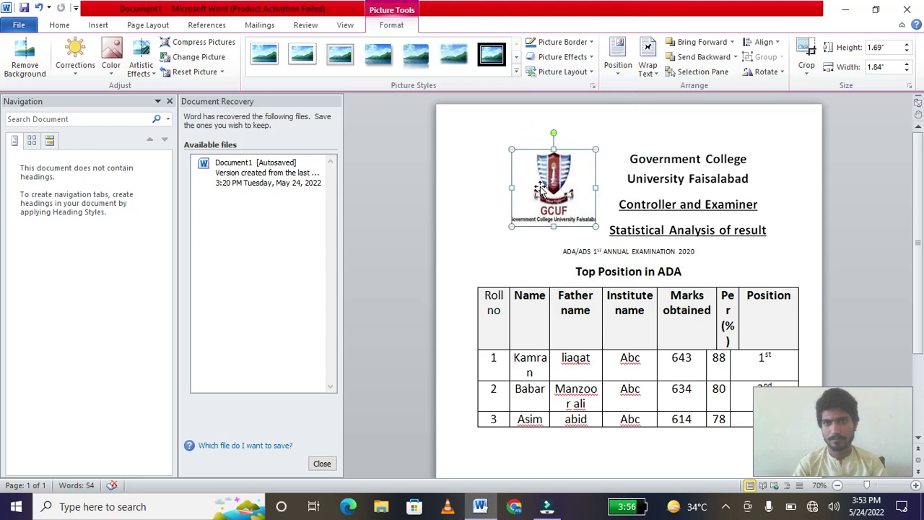
{"action": "left_click_drag", "start_coordinate": [524, 183], "coordinate": [452, 188]}
{"action": "left_click_drag", "start_coordinate": [510, 187], "coordinate": [492, 186]}
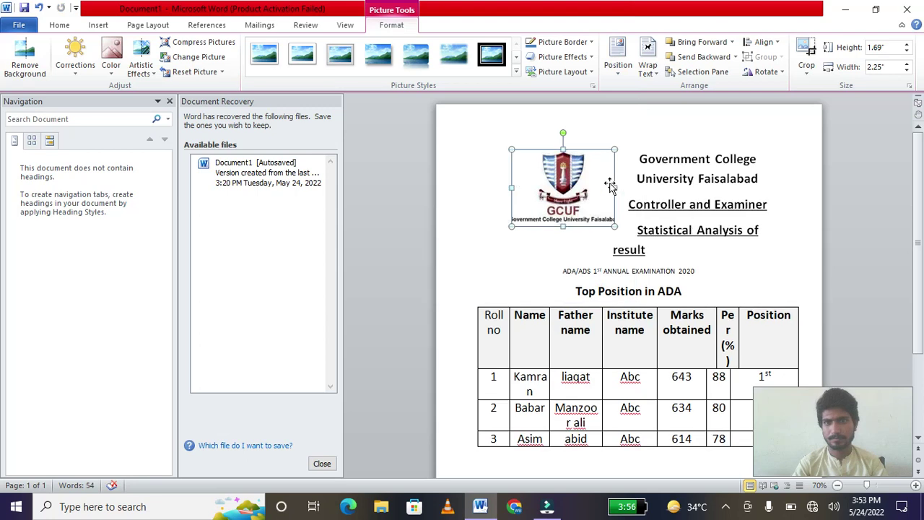
{"action": "left_click_drag", "start_coordinate": [614, 188], "coordinate": [592, 189]}
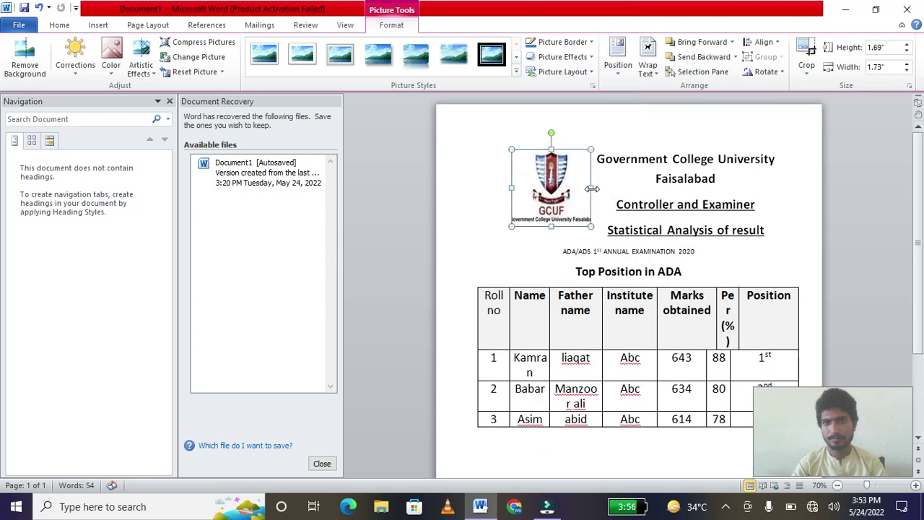
{"action": "left_click_drag", "start_coordinate": [590, 187], "coordinate": [571, 188]}
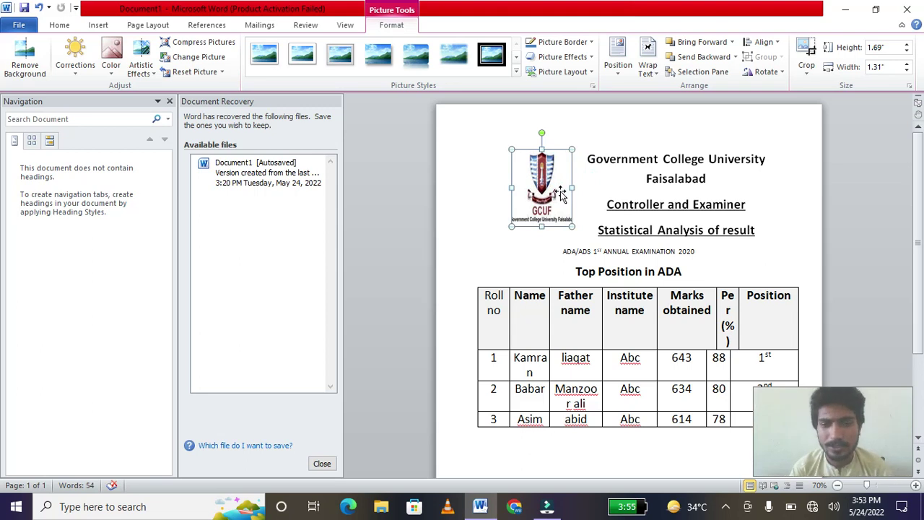
{"action": "left_click", "coordinate": [542, 509]}
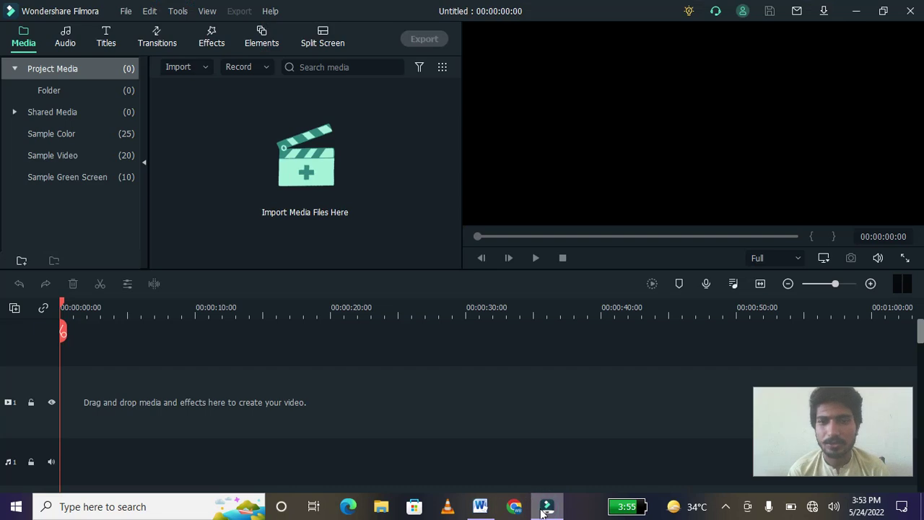
Bring Filmora forward and show its Record choices: webcam, PC screen and voiceover.
{"action": "left_click", "coordinate": [543, 509]}
{"action": "left_click", "coordinate": [543, 509]}
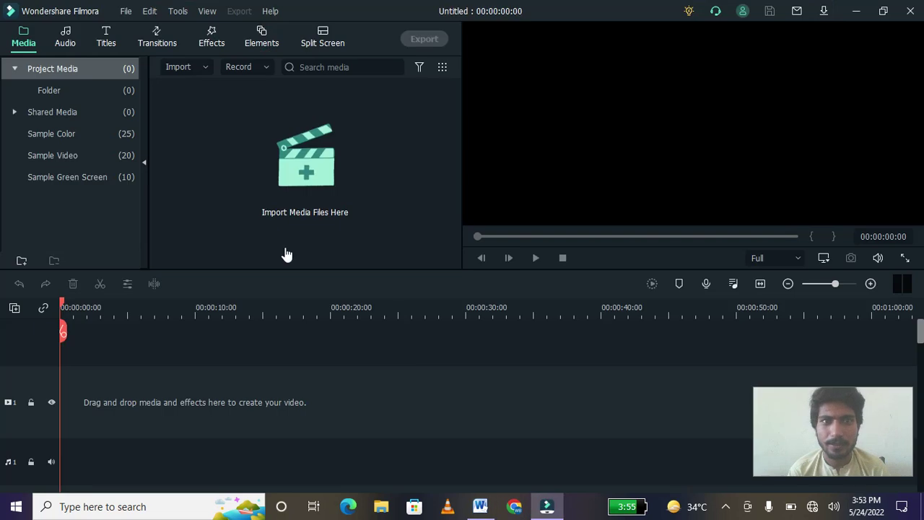
{"action": "left_click", "coordinate": [269, 65]}
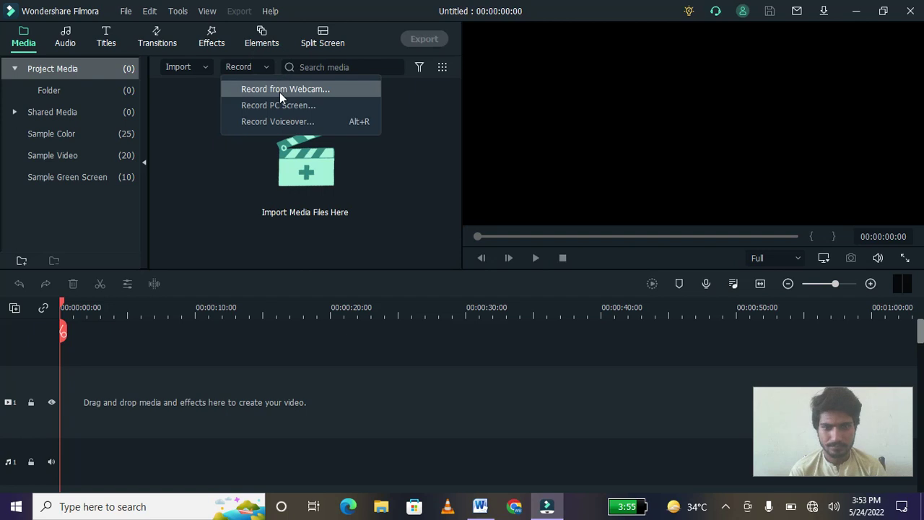